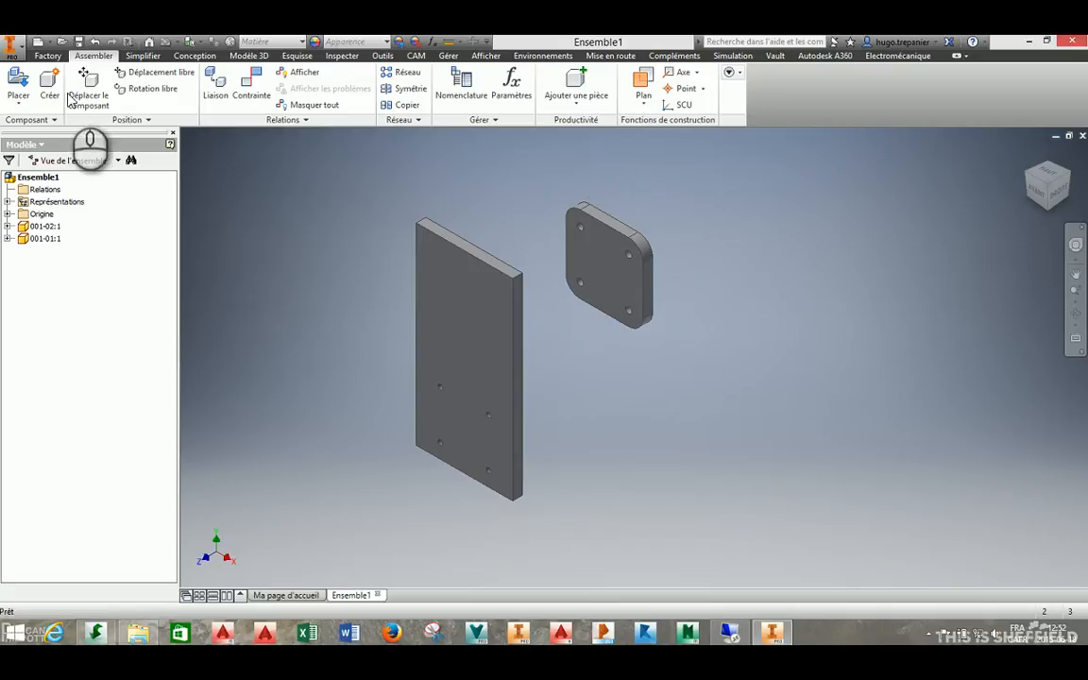
Step: Move the large plate 001-02 and the small rounded plate 001-01 freely in the assembly to test their mobility
click(86, 85)
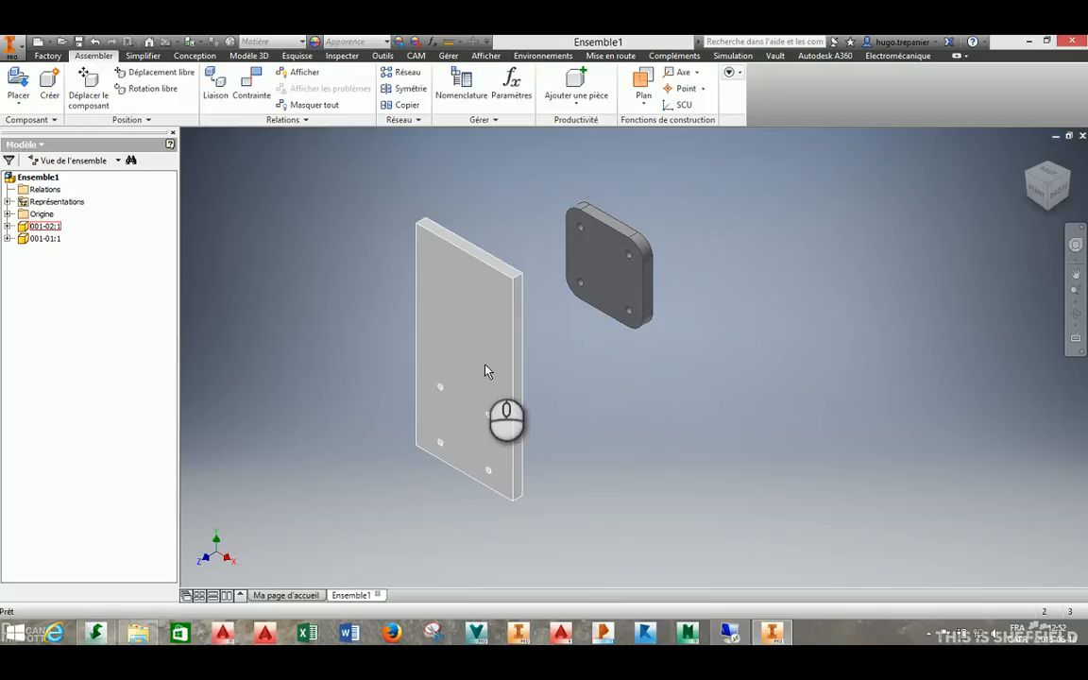
drag(487, 372, 401, 291)
drag(603, 287, 567, 215)
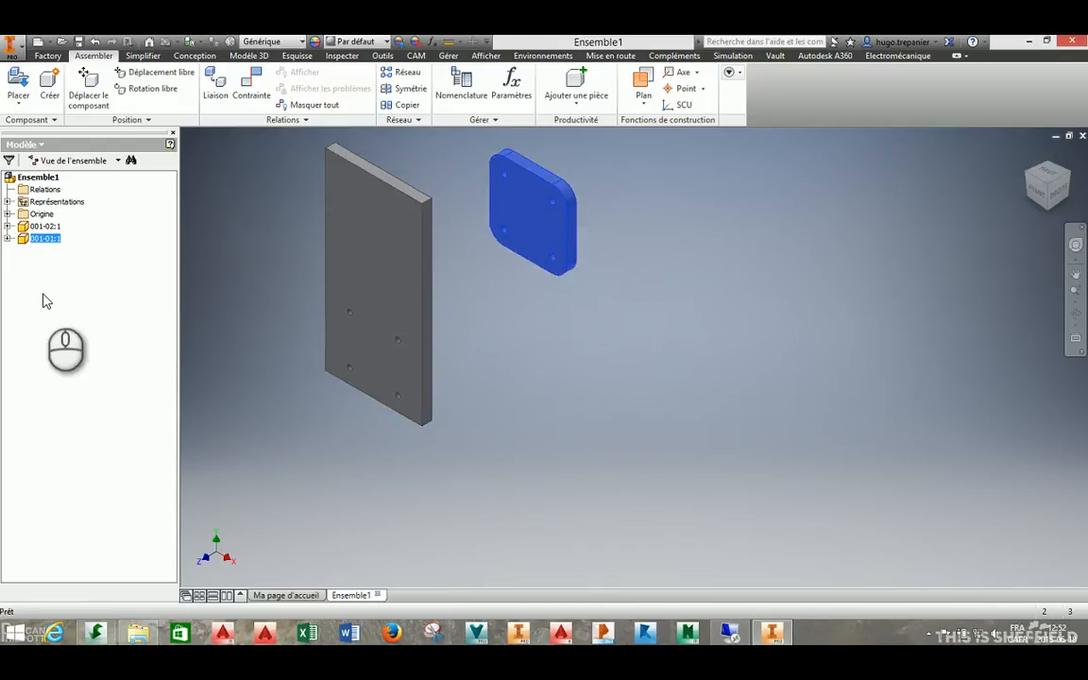
click(604, 437)
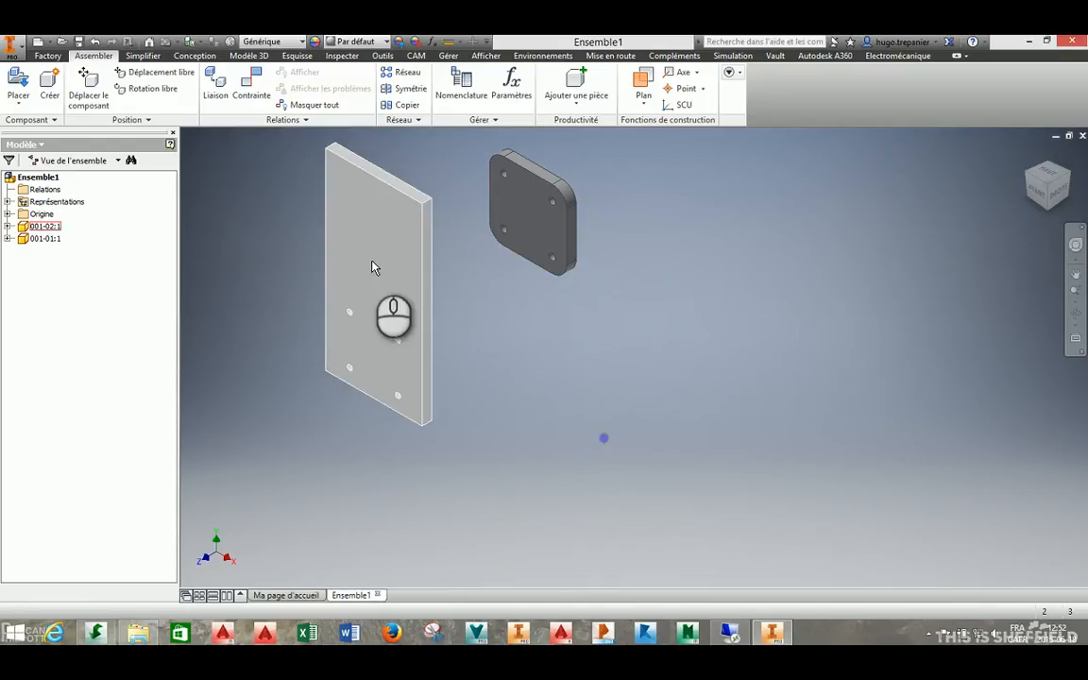
Step: Ground the large plate 001-02 and set it as the assembly's root component
click(379, 257)
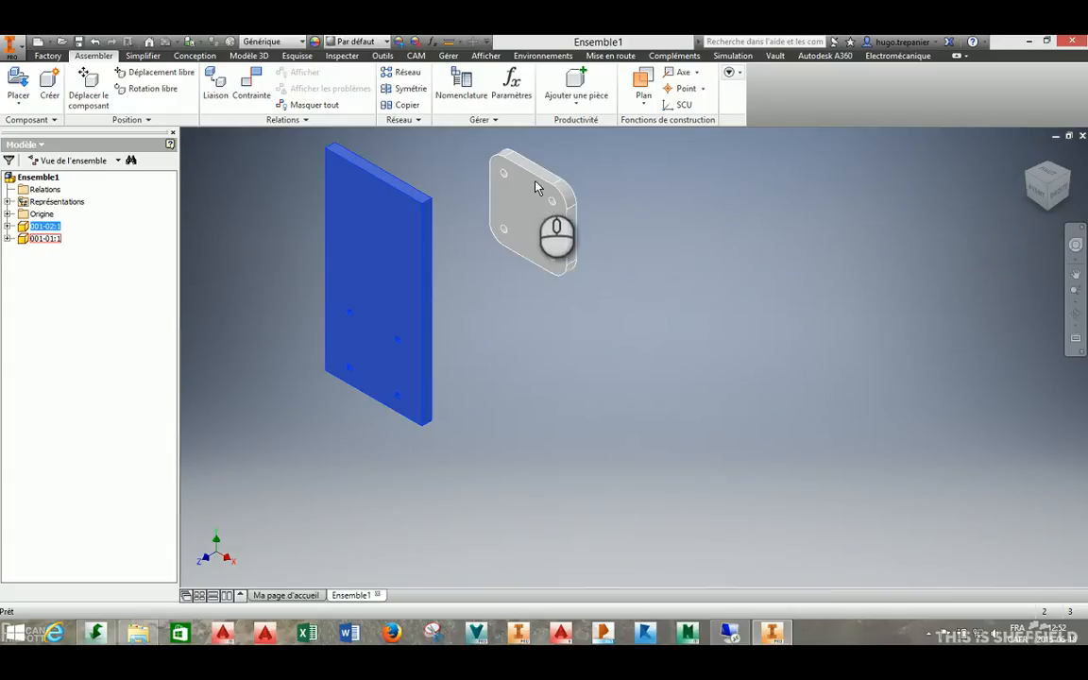
click(579, 102)
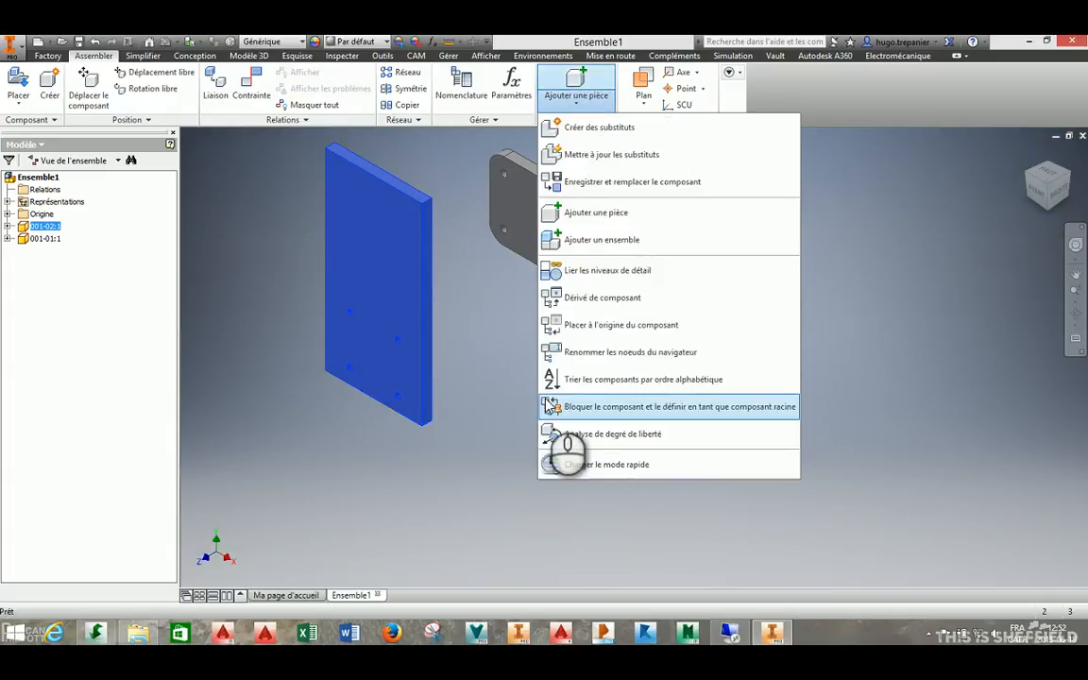
click(669, 407)
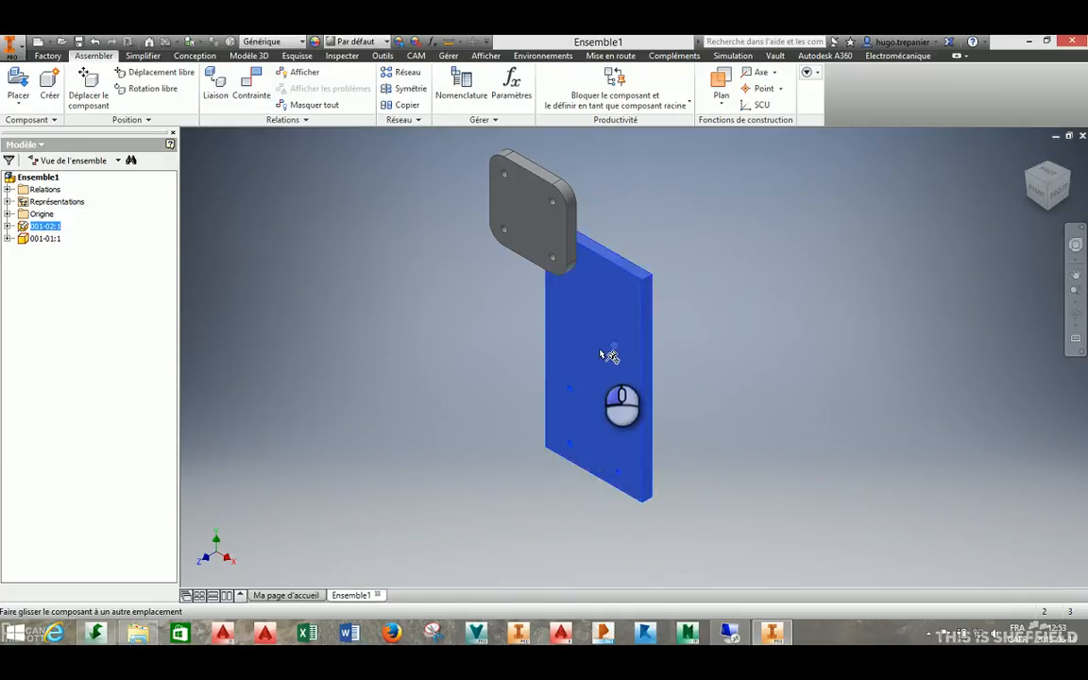
Step: Examine the flush constraints and origin center point of 001-02 against the assembly's own origin
click(8, 226)
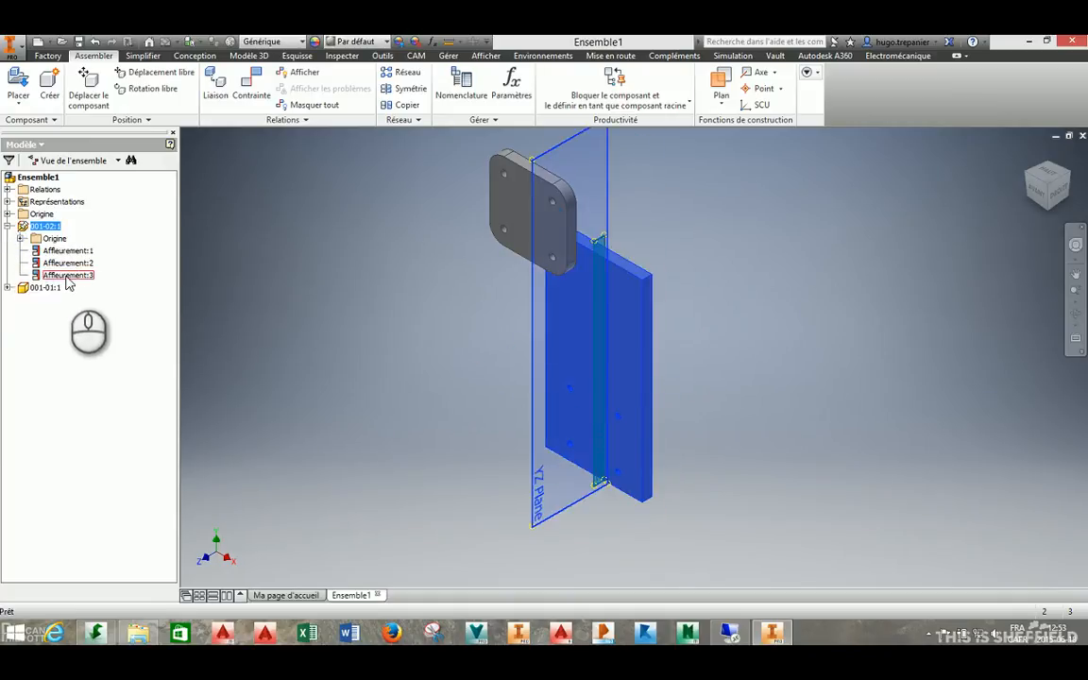
click(22, 239)
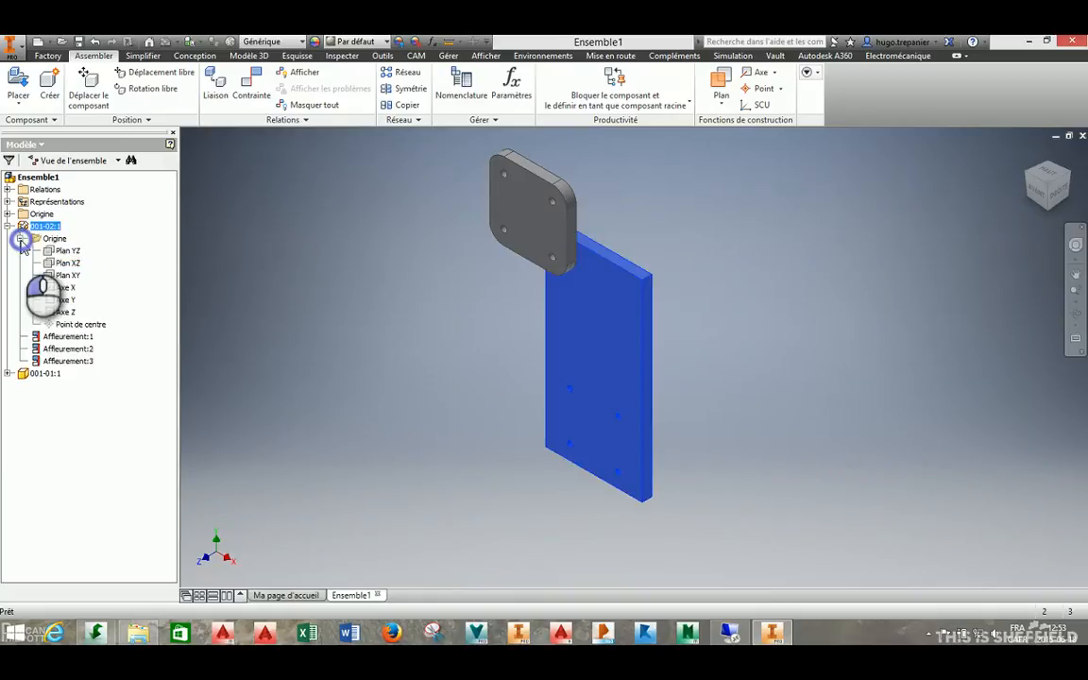
click(64, 325)
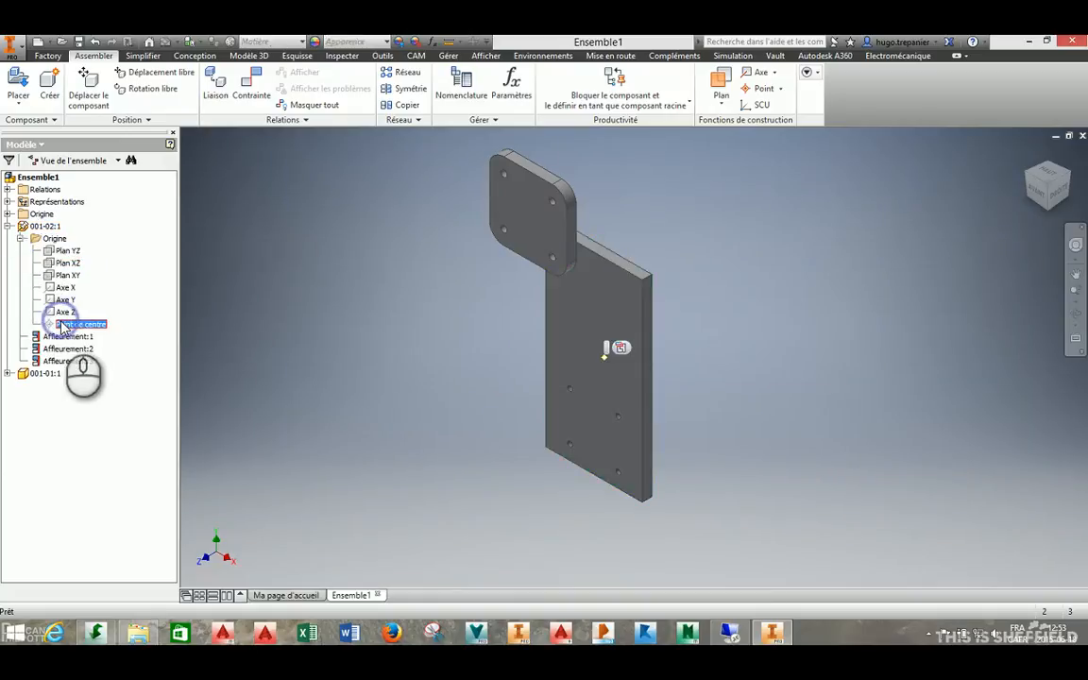
click(8, 213)
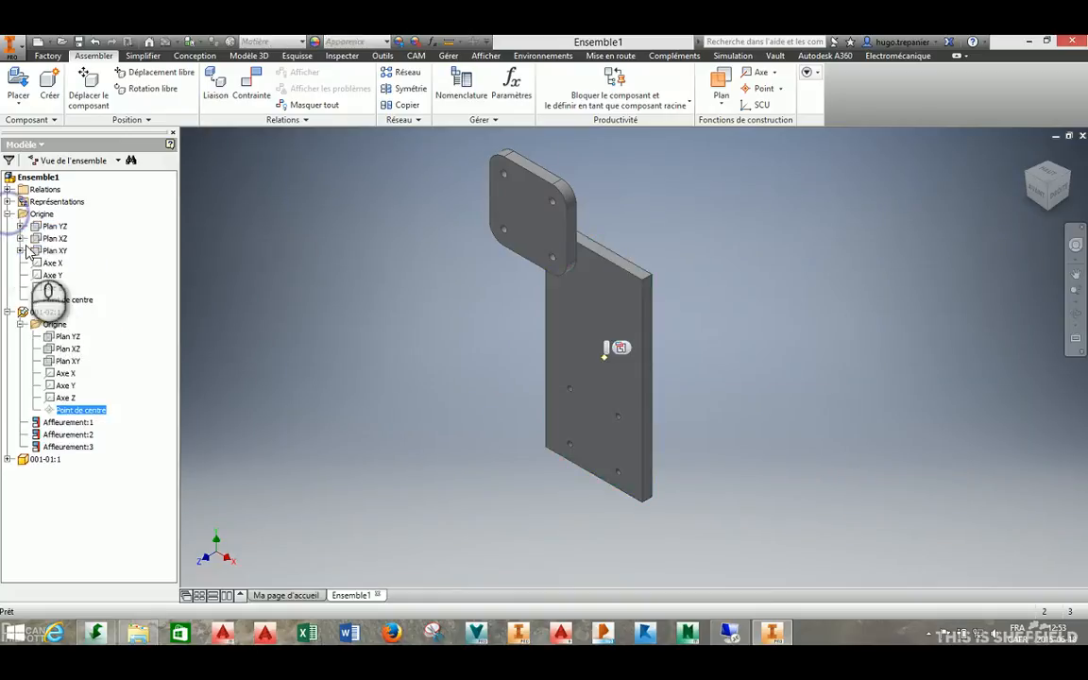
click(436, 308)
Step: Mate the small rounded plate's flat face against the large plate's front face with a 0,000 in offset
drag(508, 231, 390, 194)
click(491, 170)
scroll(552, 237, down, 3)
click(250, 85)
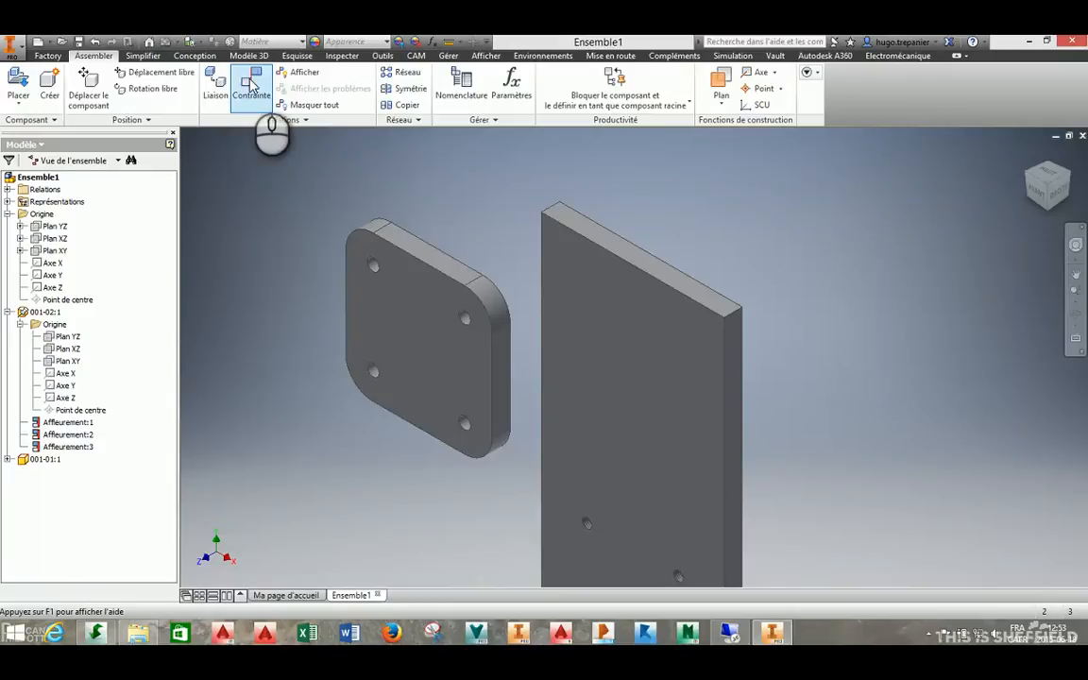
click(493, 413)
click(563, 377)
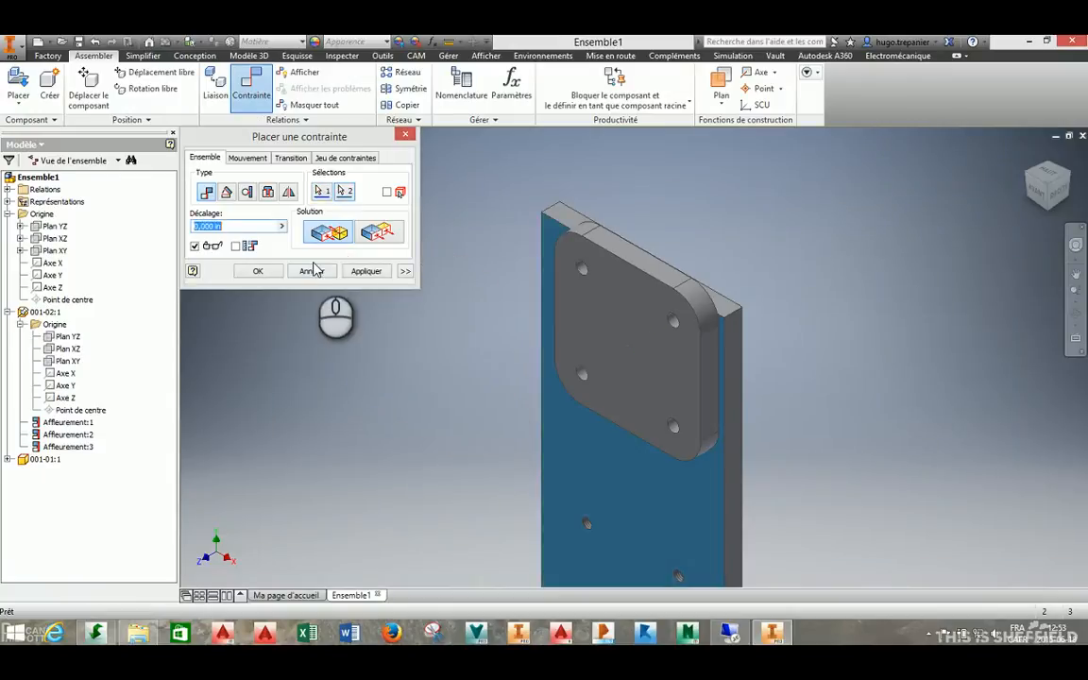
click(366, 271)
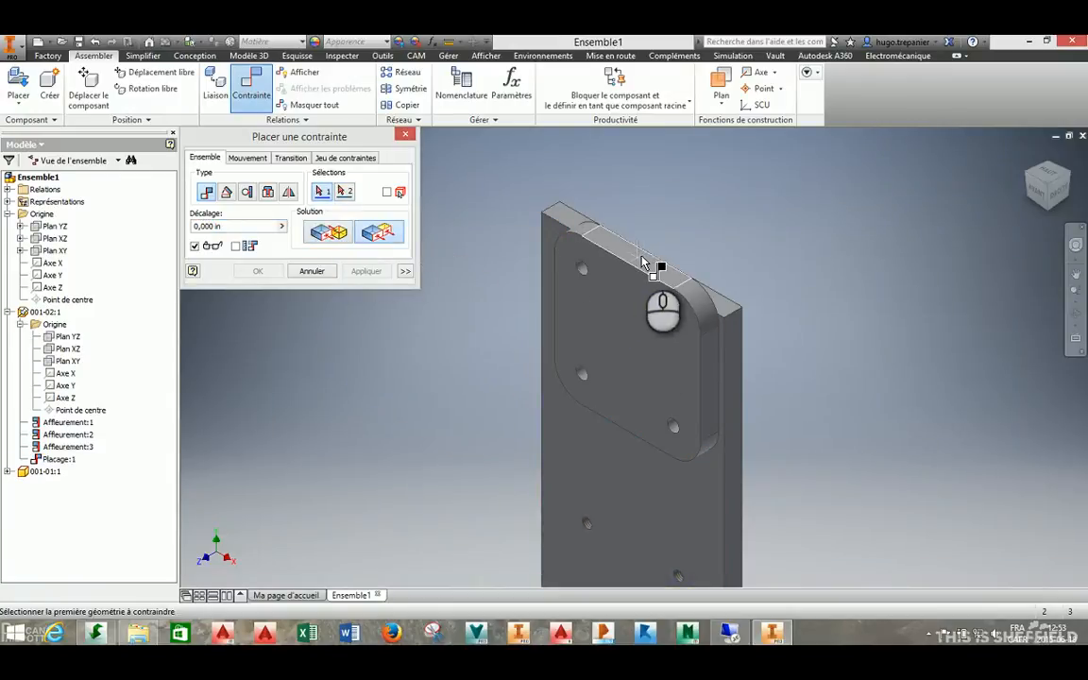
Step: Add a flush constraint between the upper edge faces of both plates with a 0,000 in offset
click(708, 288)
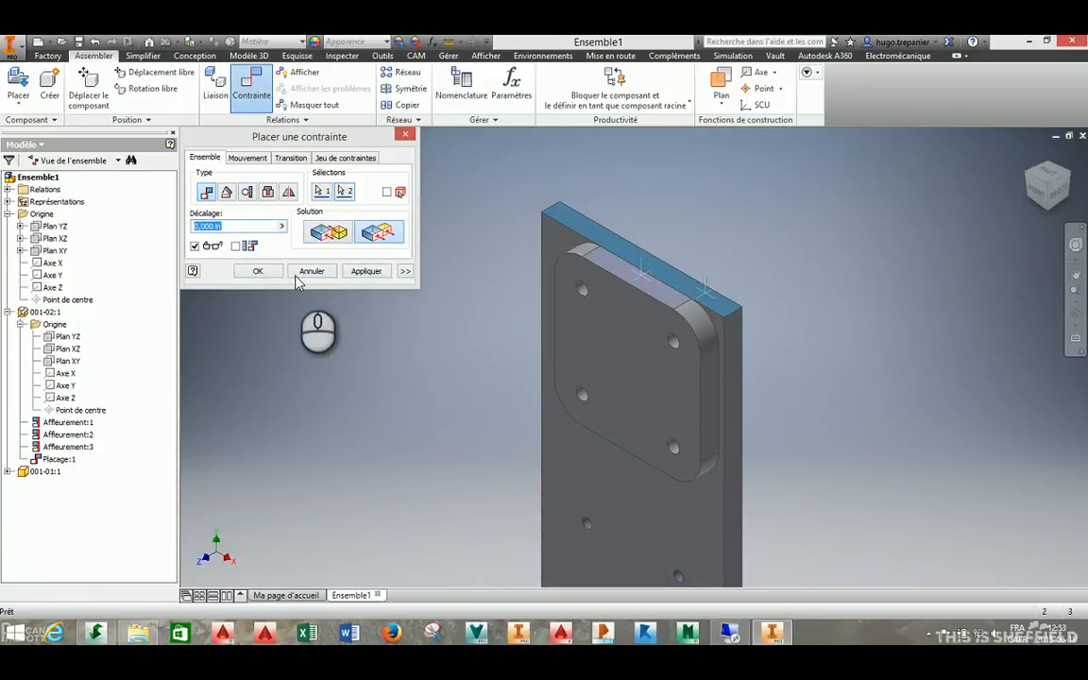
click(258, 272)
mouse_move(615, 380)
mouse_down()
mouse_move(607, 376)
mouse_move(619, 388)
mouse_up()
click(438, 362)
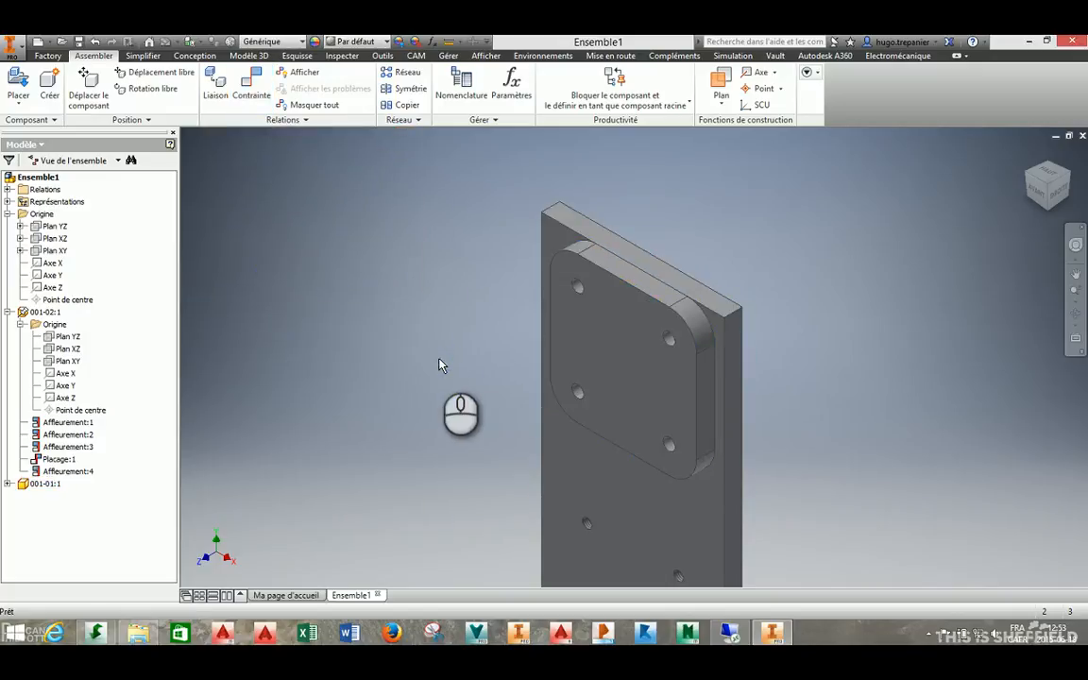
Step: Run the degree of freedom analysis and examine the translation and rotation freedoms of 001-02 and 001-01
scroll(355, 299, down, 3)
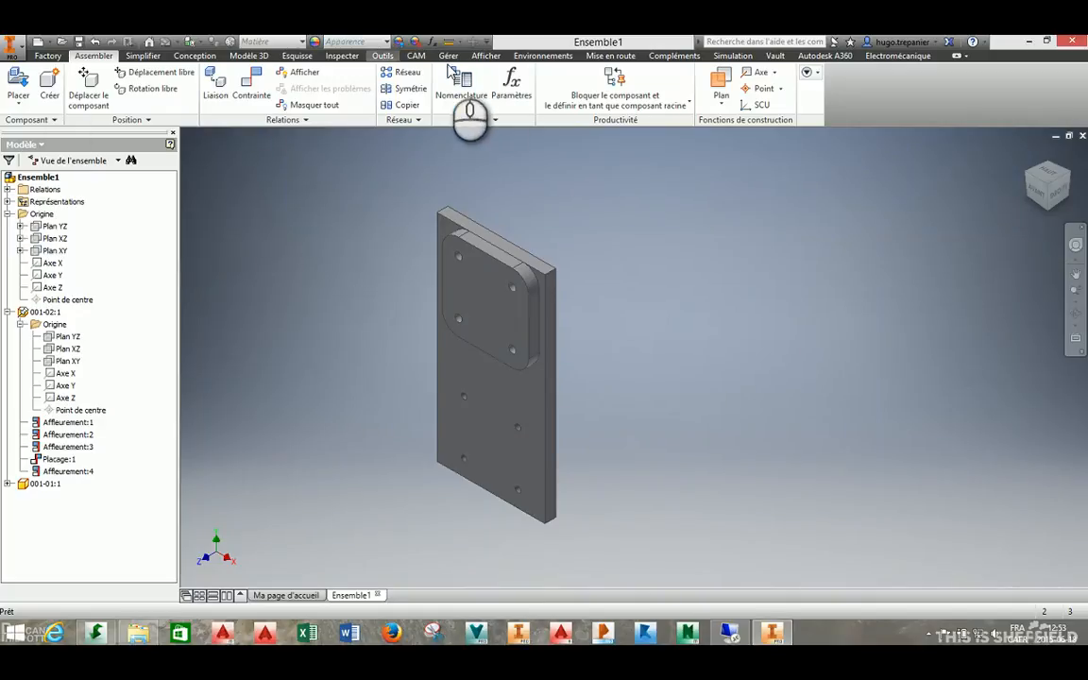
click(484, 56)
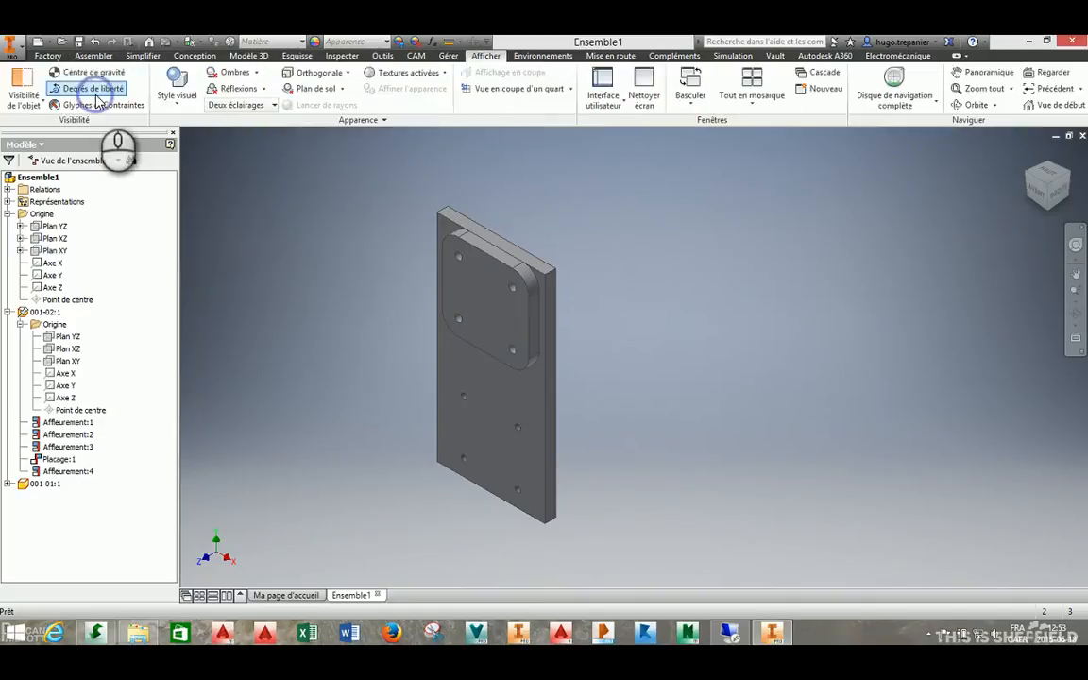
click(94, 55)
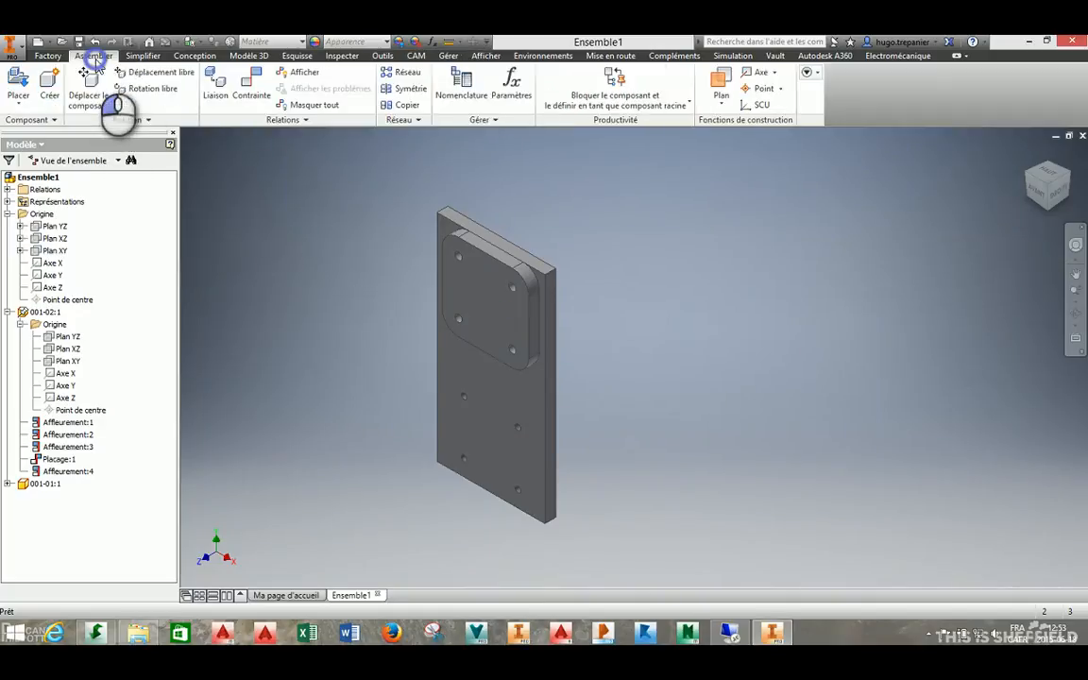
click(675, 109)
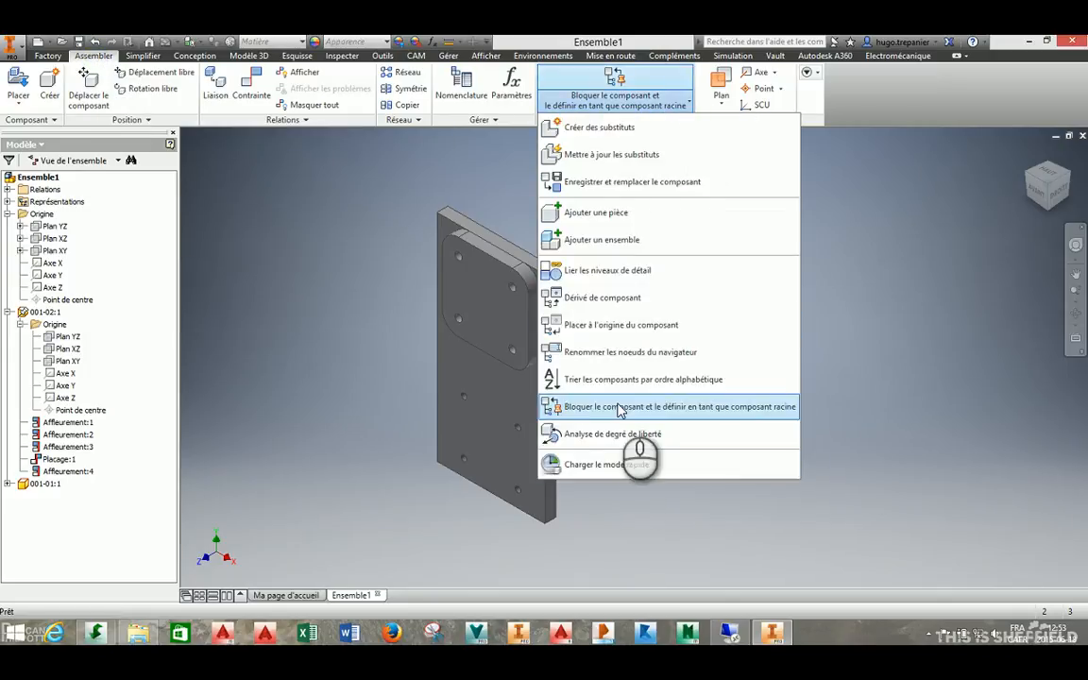
click(631, 435)
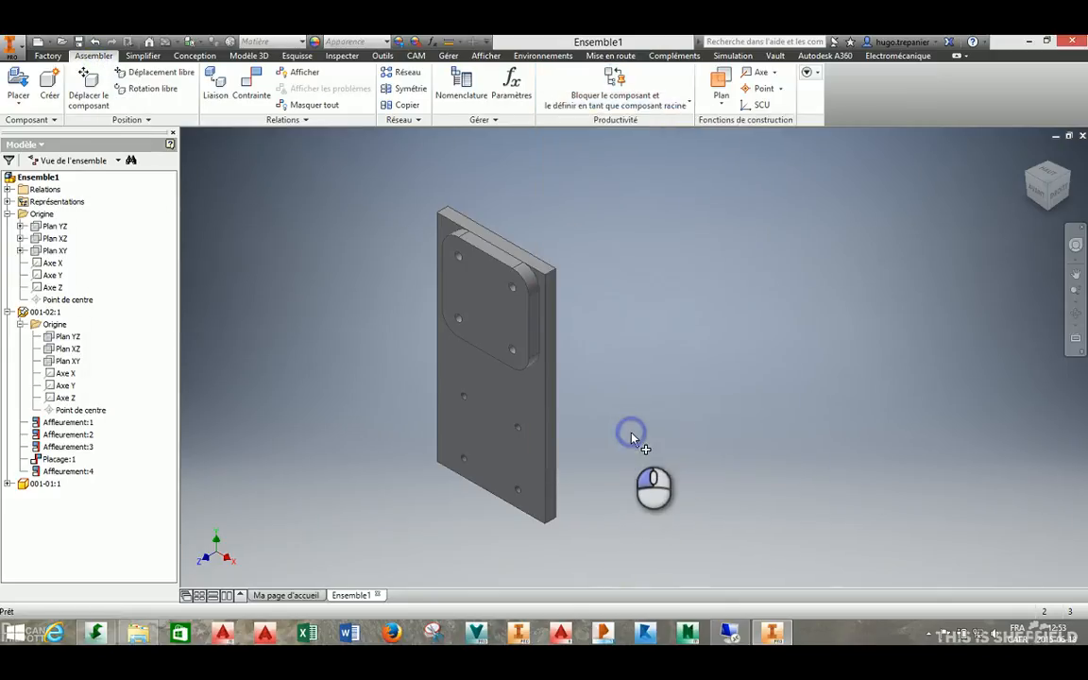
drag(150, 219, 713, 177)
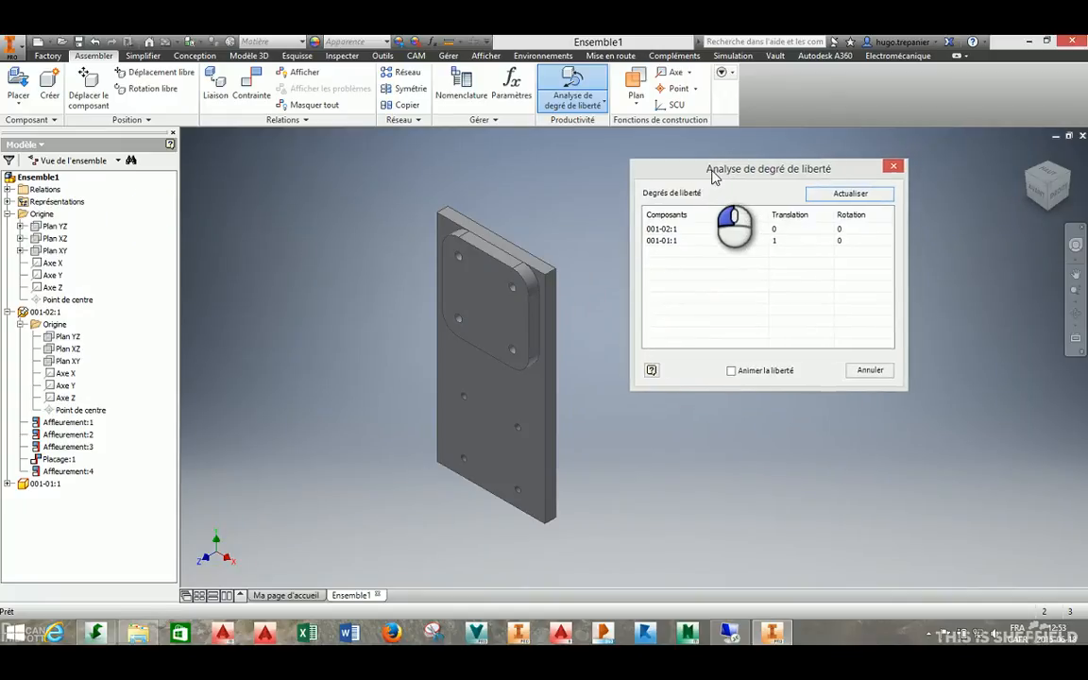
click(666, 229)
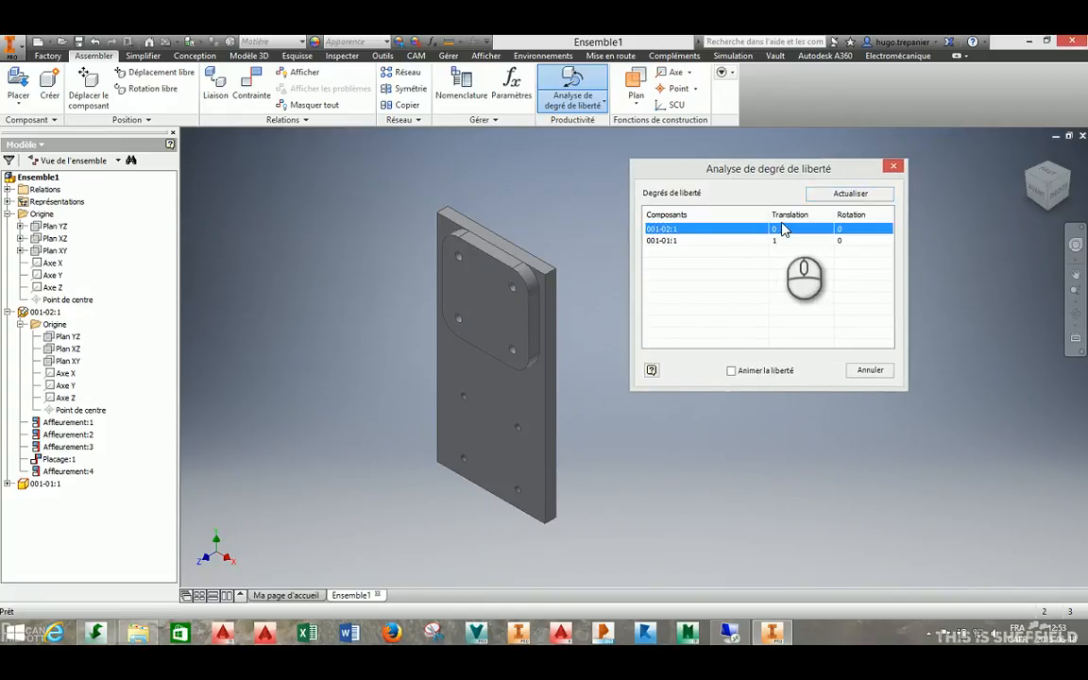
click(668, 241)
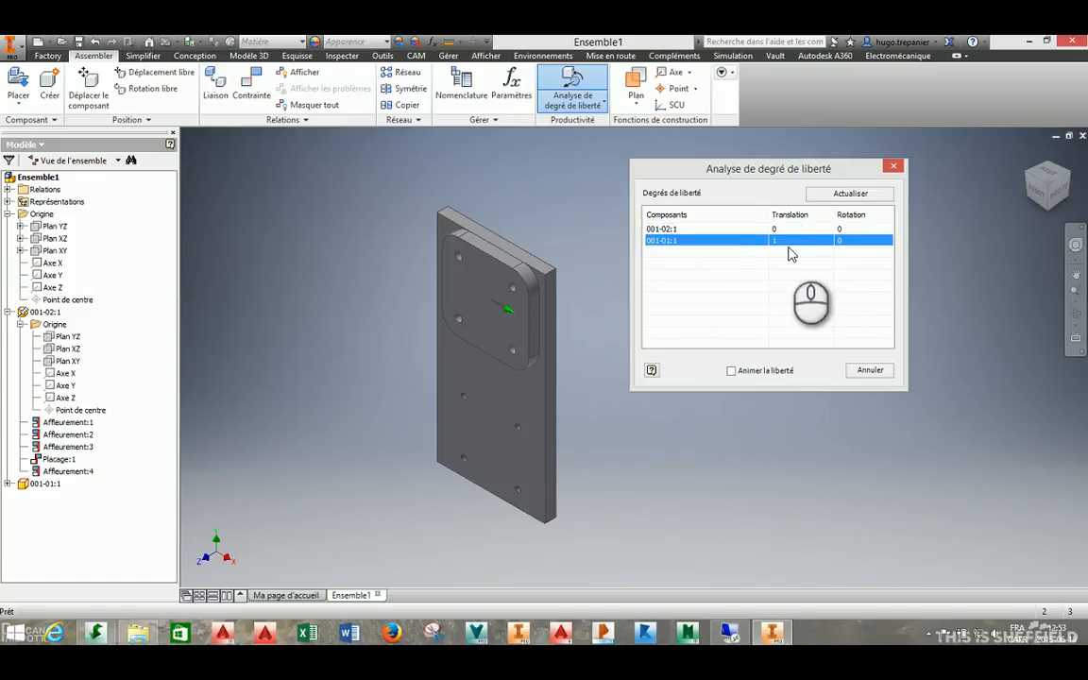
click(718, 231)
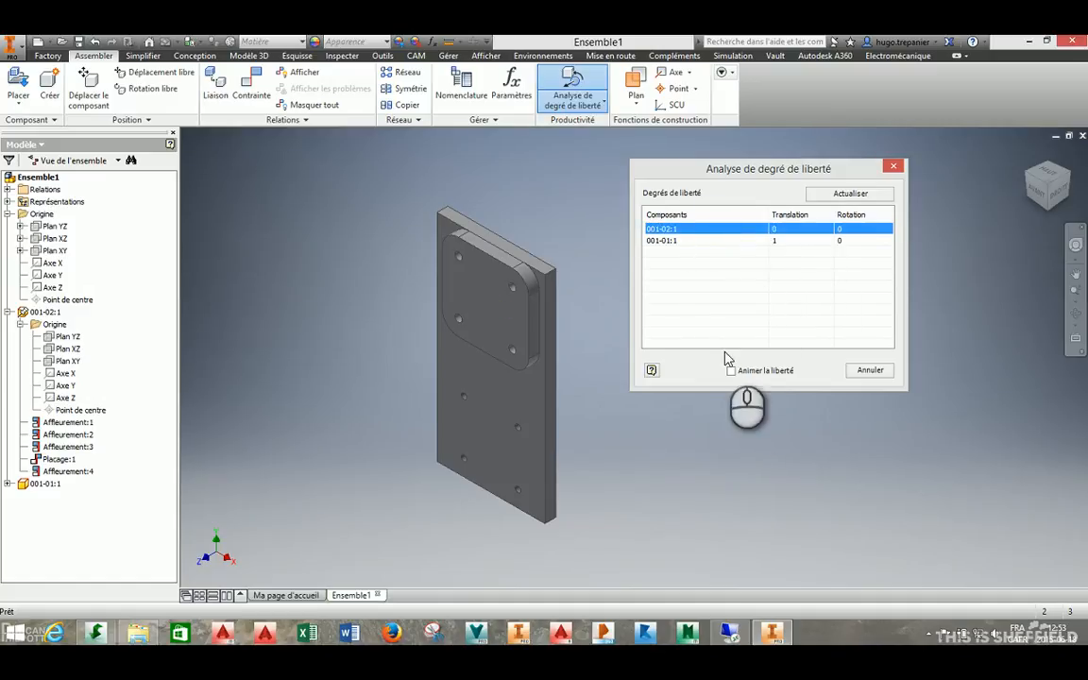
Step: Turn on freedom animation for 001-01, view its remaining movement, and close the analysis
click(732, 374)
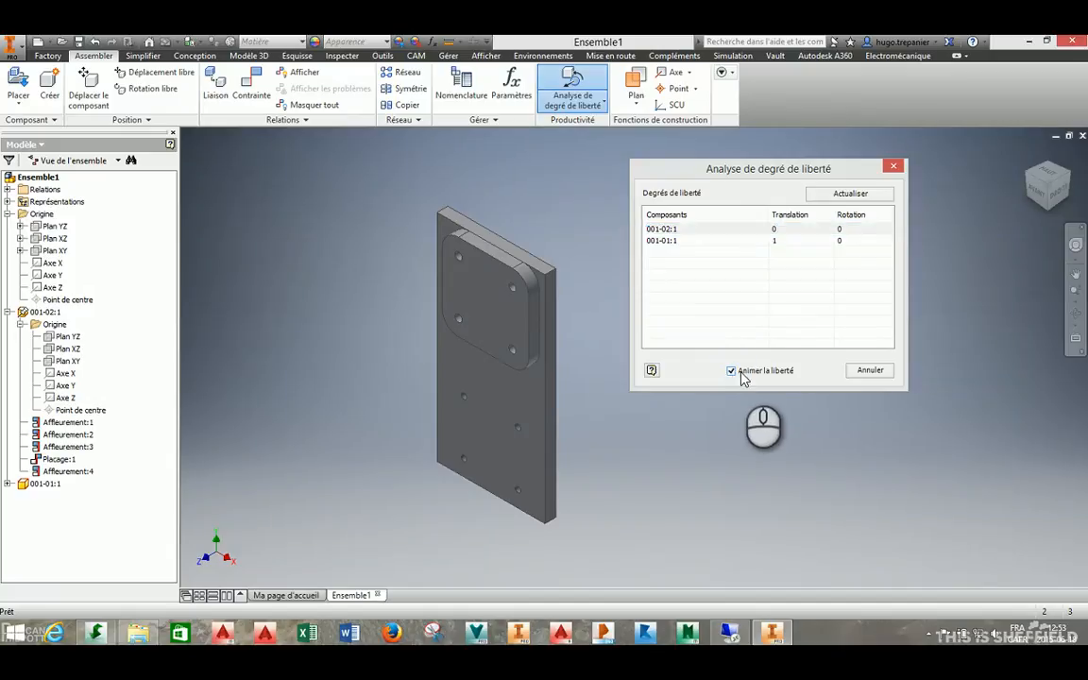
click(682, 241)
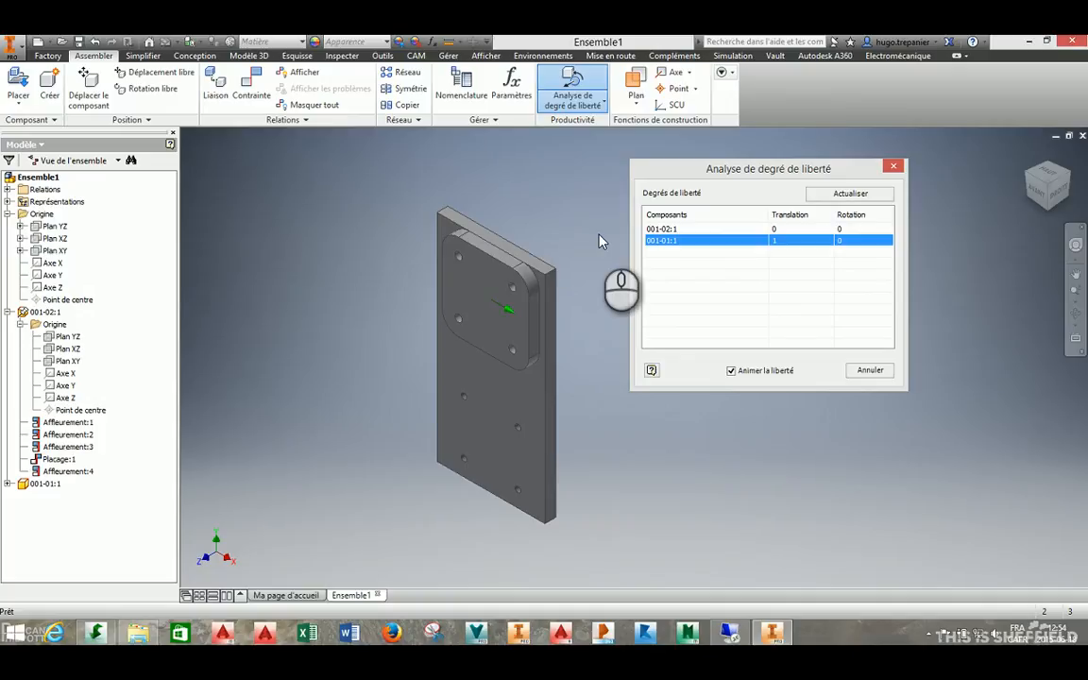
click(868, 369)
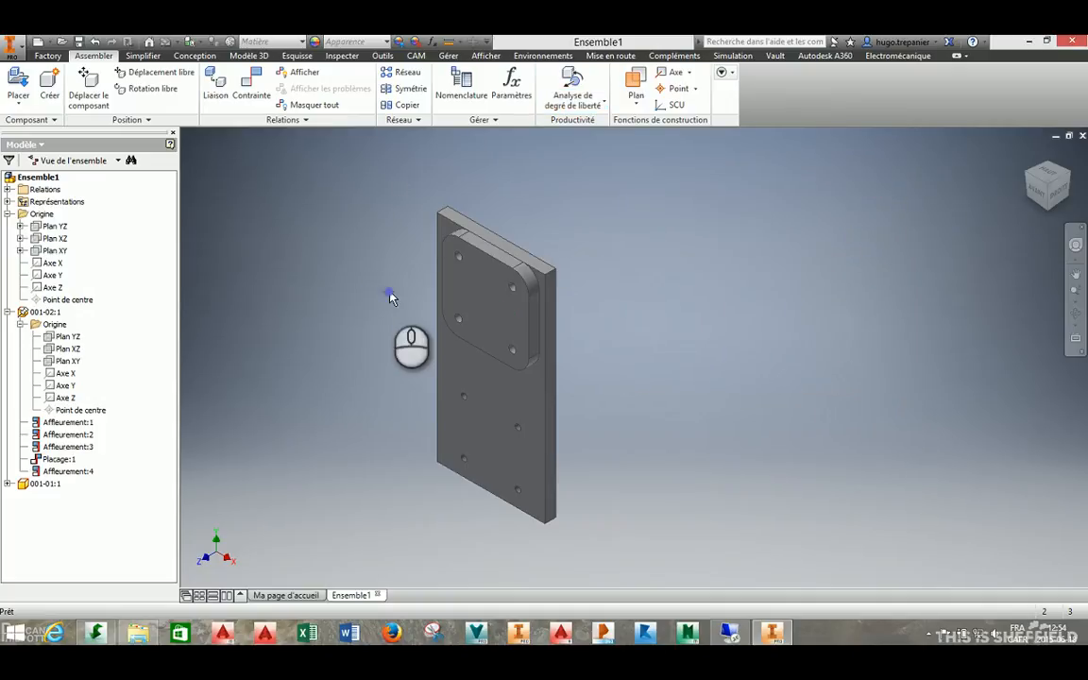
Step: Slide the small rounded plate sideways along the large plate to check its remaining translation
mouse_move(506, 315)
mouse_down()
mouse_move(456, 287)
mouse_move(371, 276)
mouse_move(510, 326)
mouse_up()
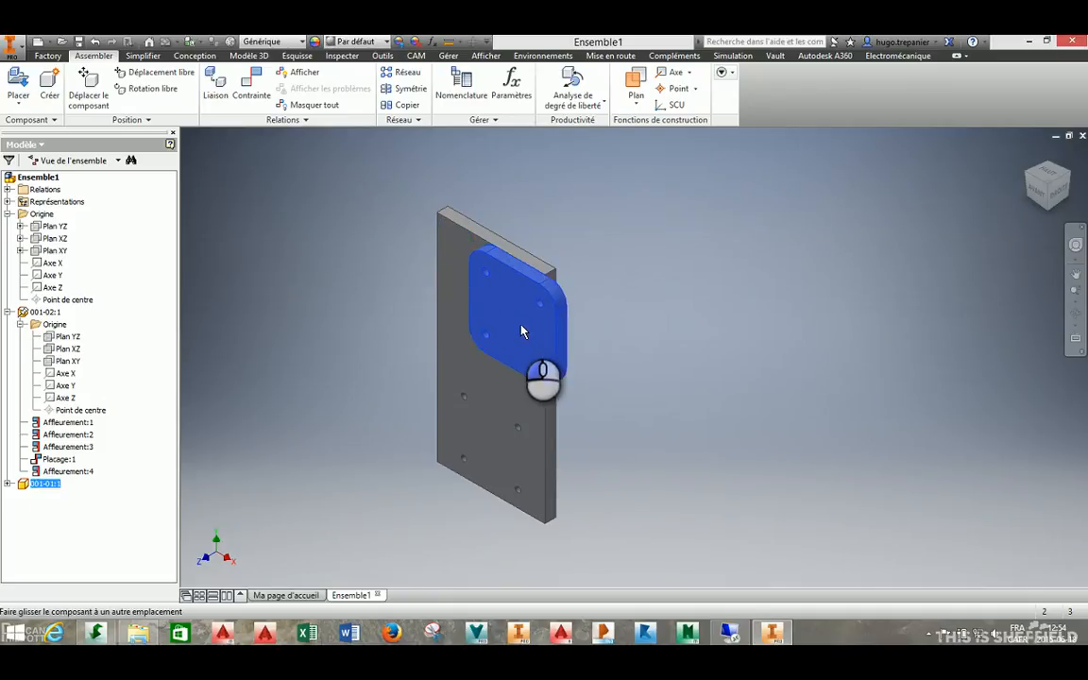
click(404, 276)
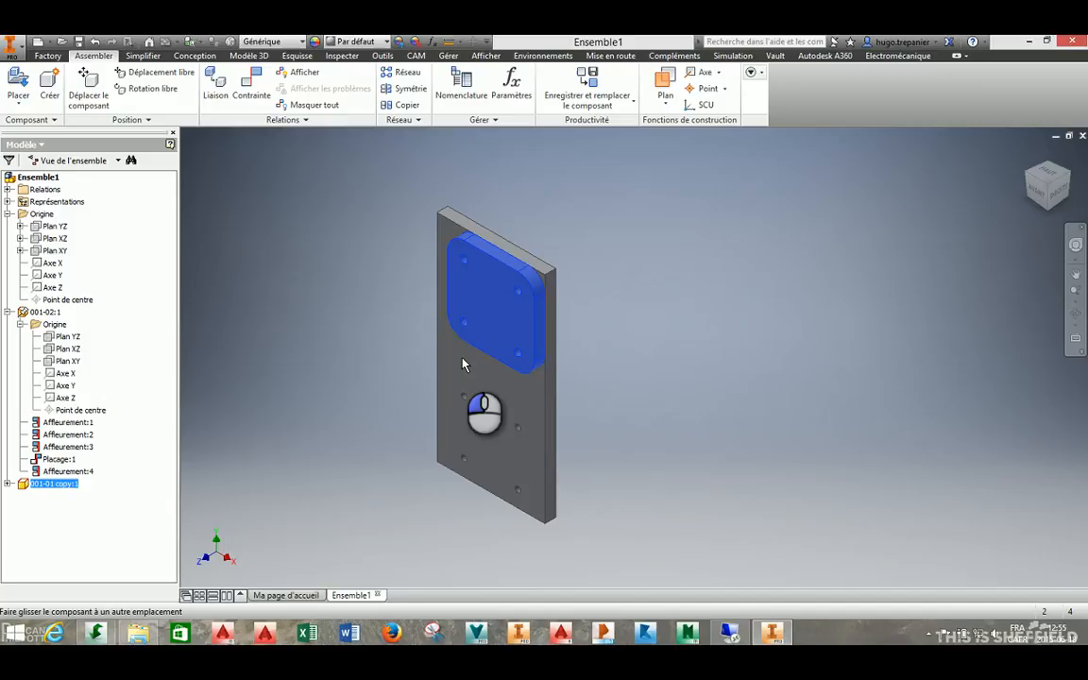
drag(461, 361, 448, 343)
click(308, 243)
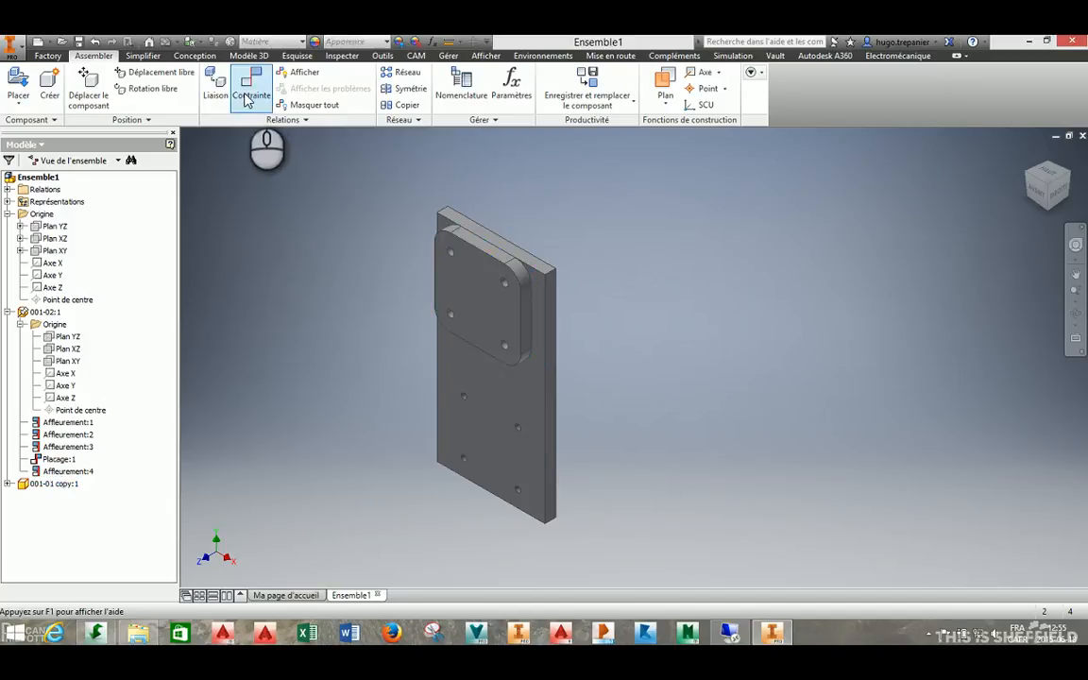
Step: Paste a second instance of the small rounded plate 001-01 copy and place it beside the large plate
drag(519, 331, 461, 343)
click(301, 316)
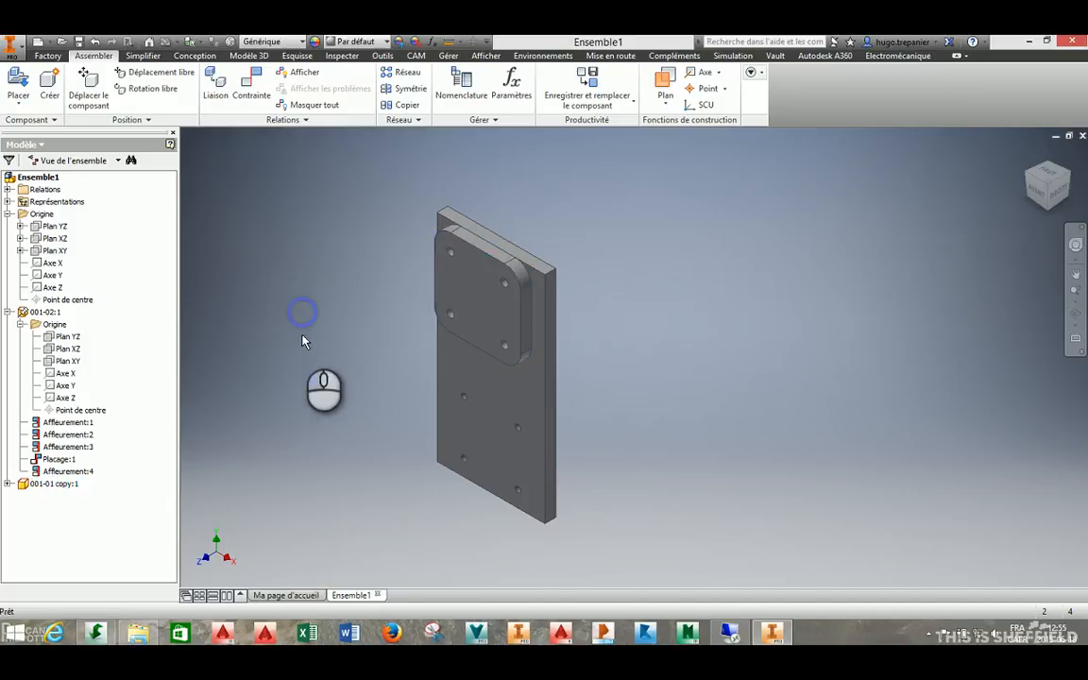
key(ctrl+v)
drag(311, 365, 359, 380)
click(273, 243)
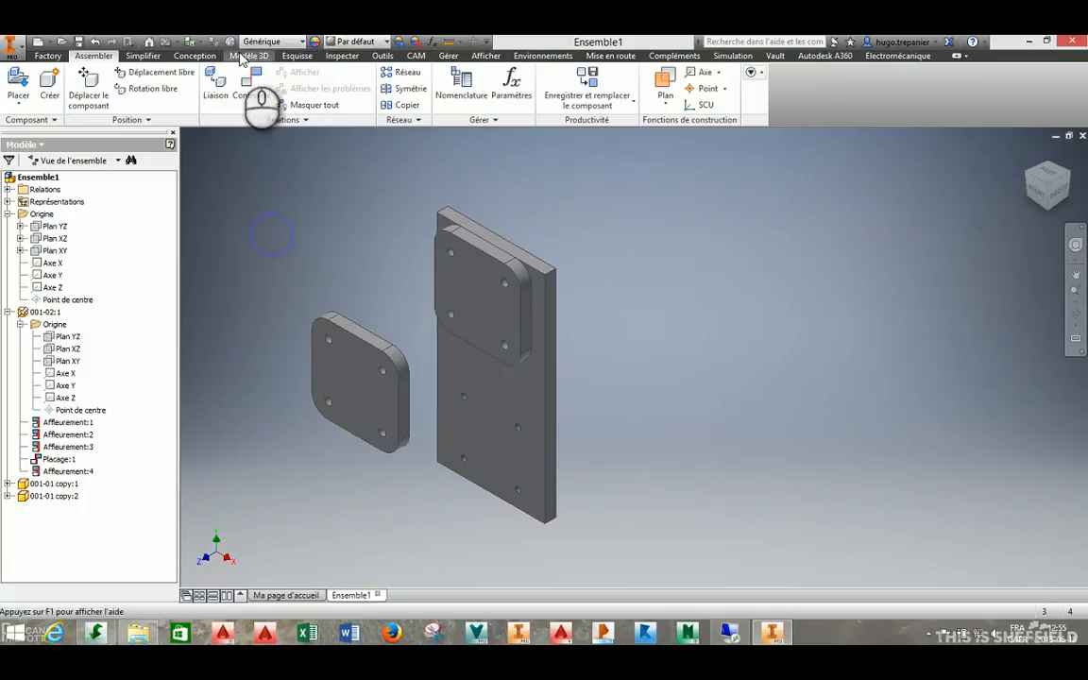
Step: Place a rigid joint with a 0,000 in gap between the lower edge midpoints of the second rounded plate and the large plate, then test both rounded plates
click(214, 94)
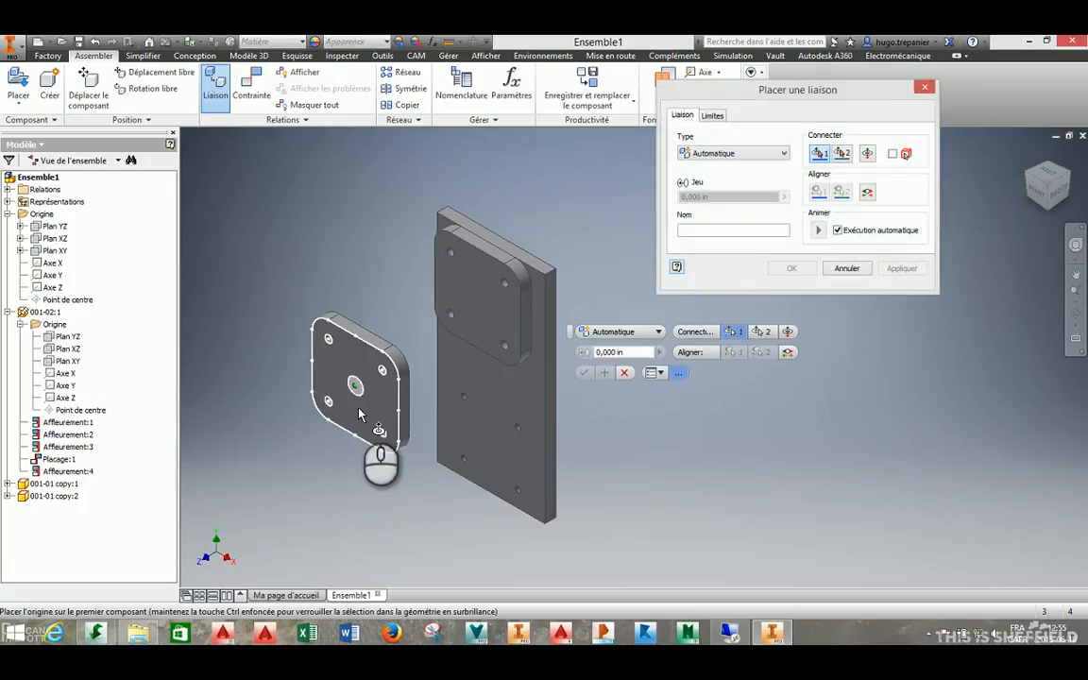
click(356, 427)
click(489, 495)
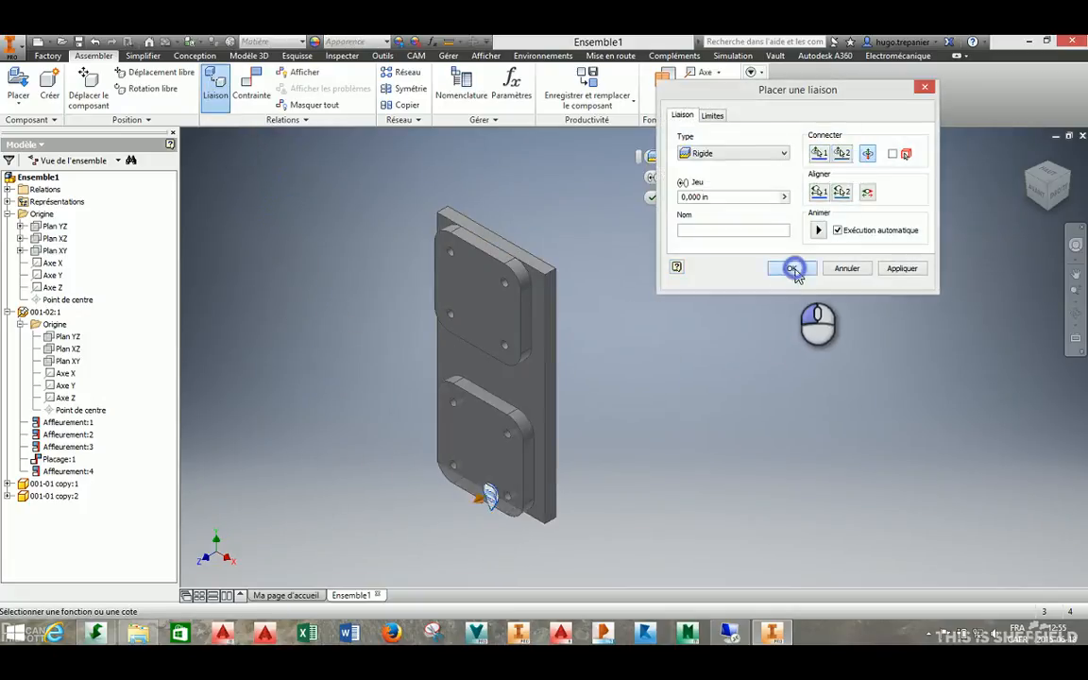
click(792, 268)
mouse_move(473, 310)
mouse_down()
mouse_move(497, 326)
mouse_move(471, 310)
mouse_up()
click(474, 436)
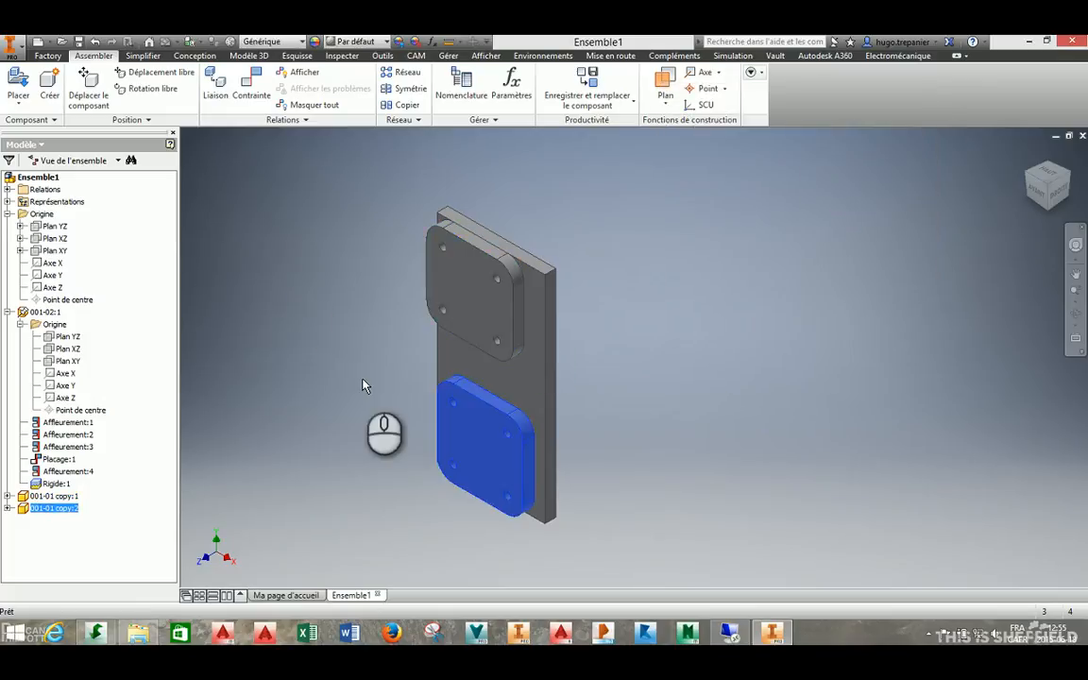
Step: Highlight the upper and lower rounded plates in turn to see which component instance each one is
click(365, 385)
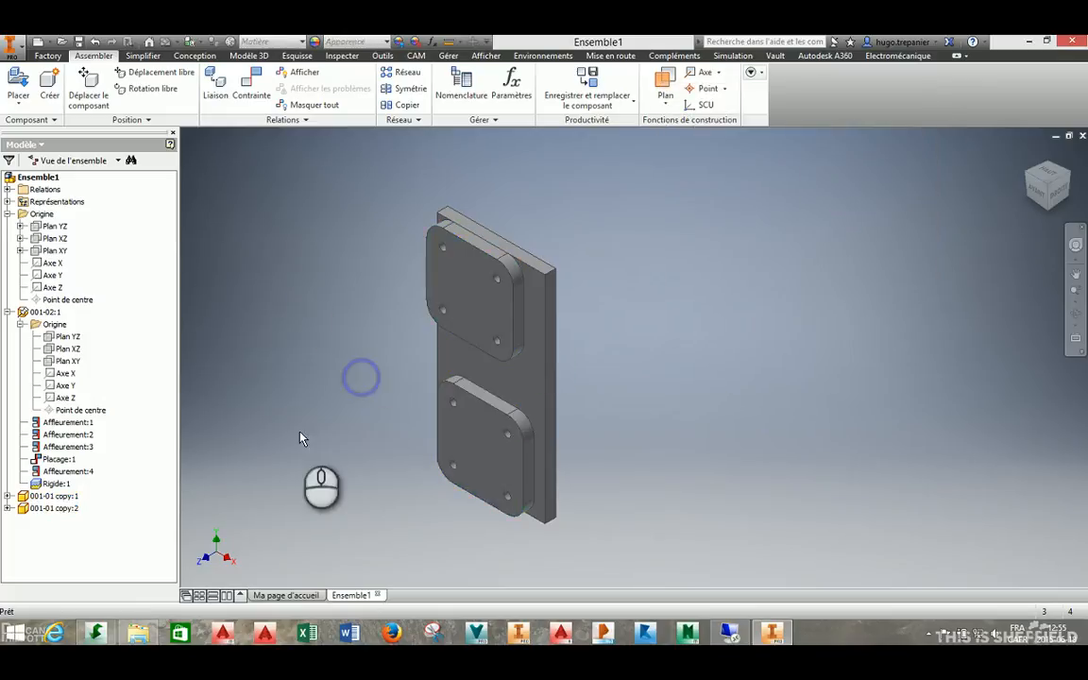
click(458, 285)
click(480, 447)
click(477, 312)
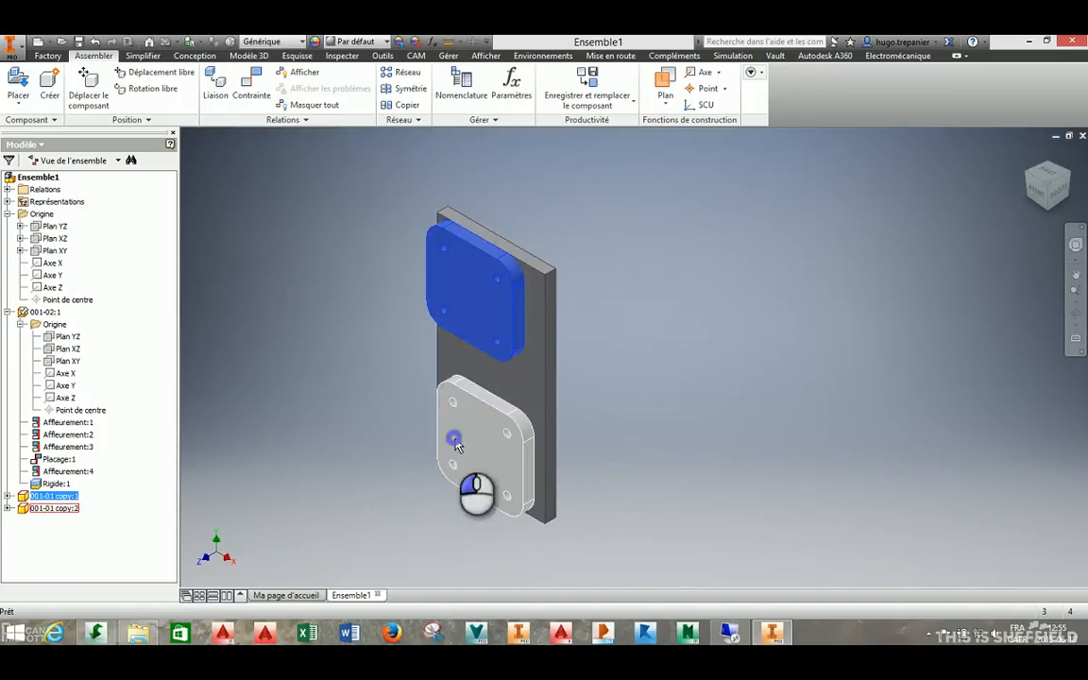
click(450, 437)
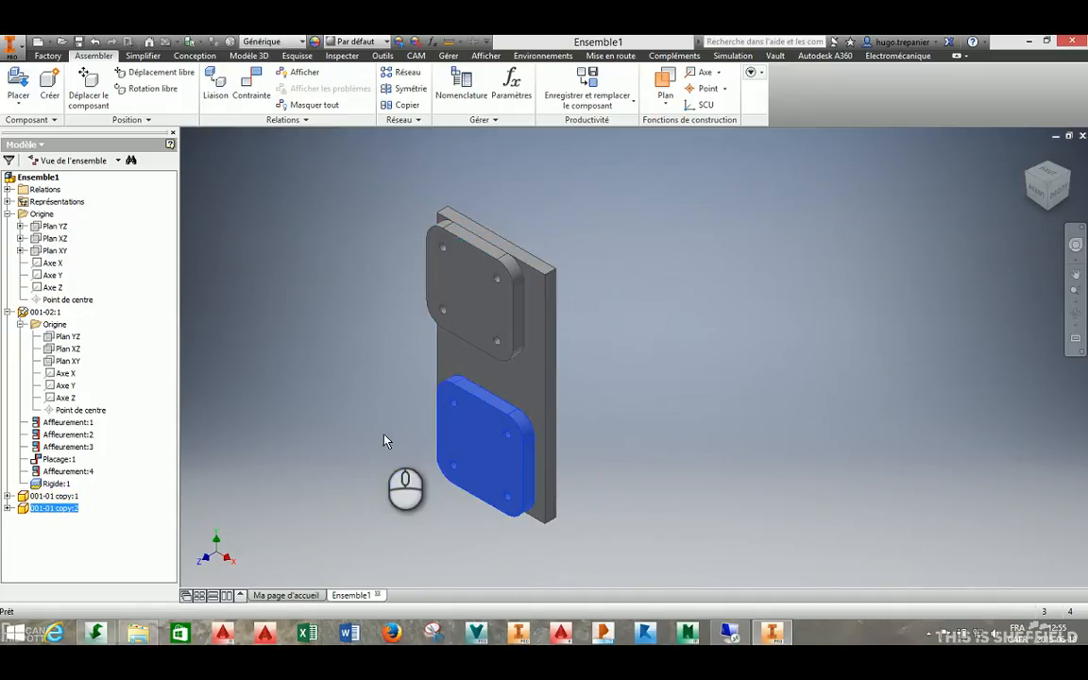
click(367, 313)
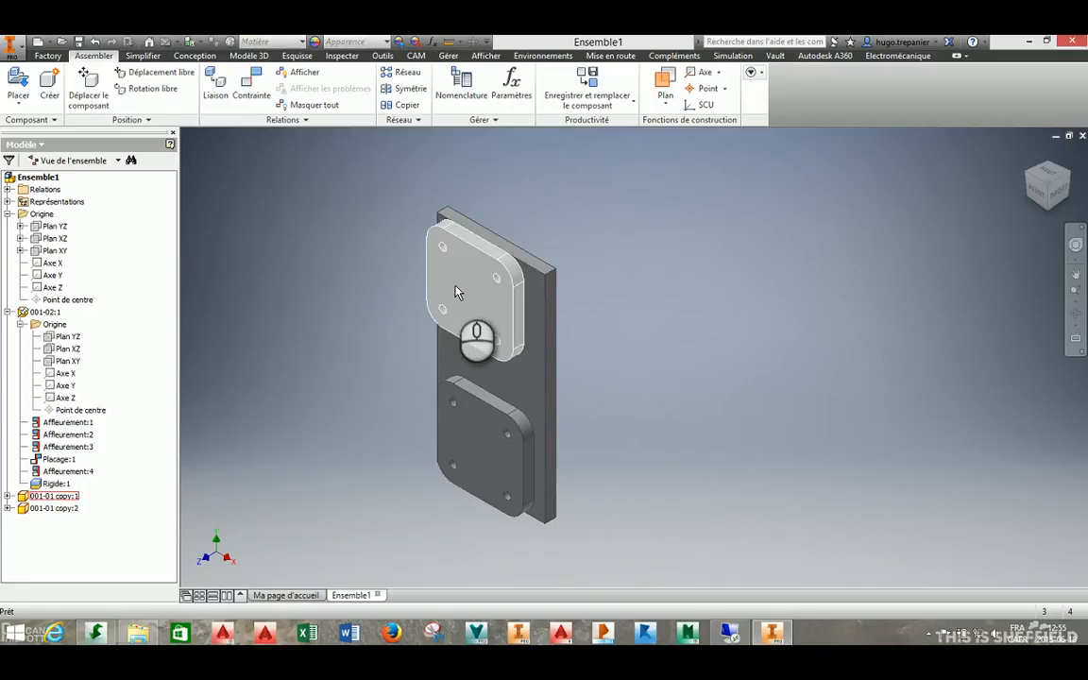
Step: Save and replace the upper rounded plate with a new part file named Pq2
click(620, 104)
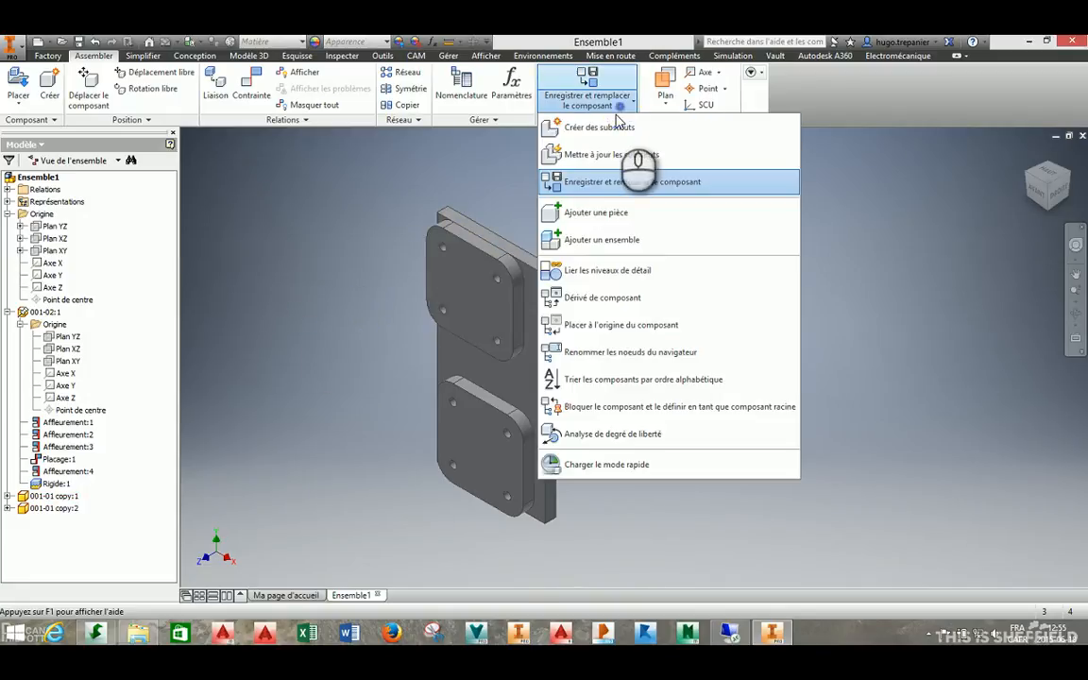
click(622, 185)
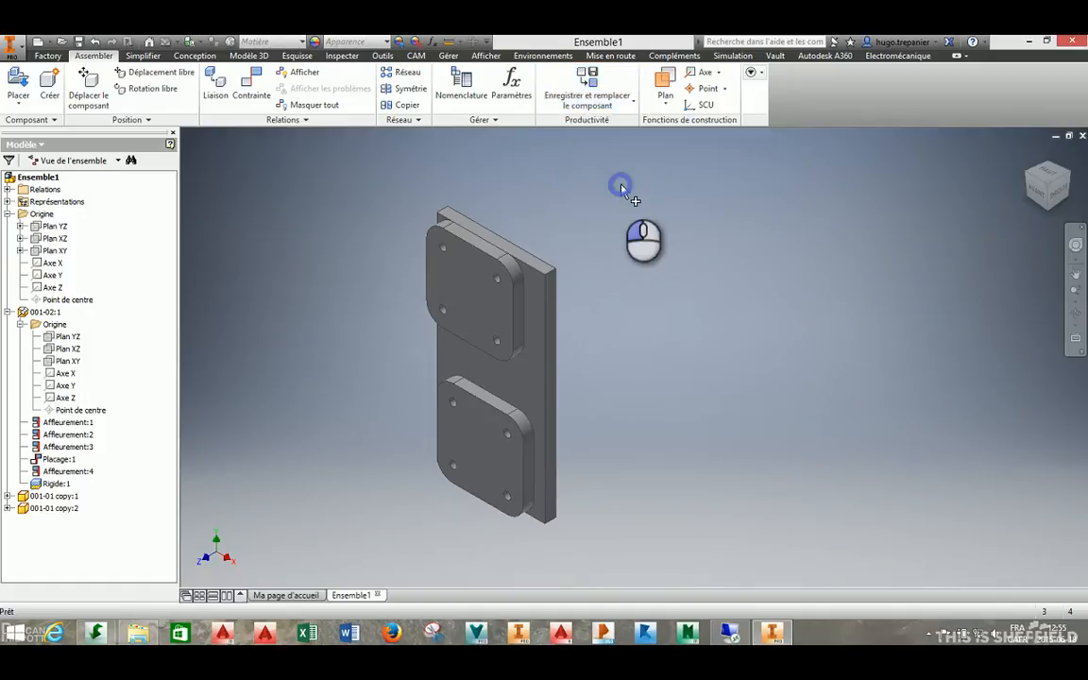
click(475, 293)
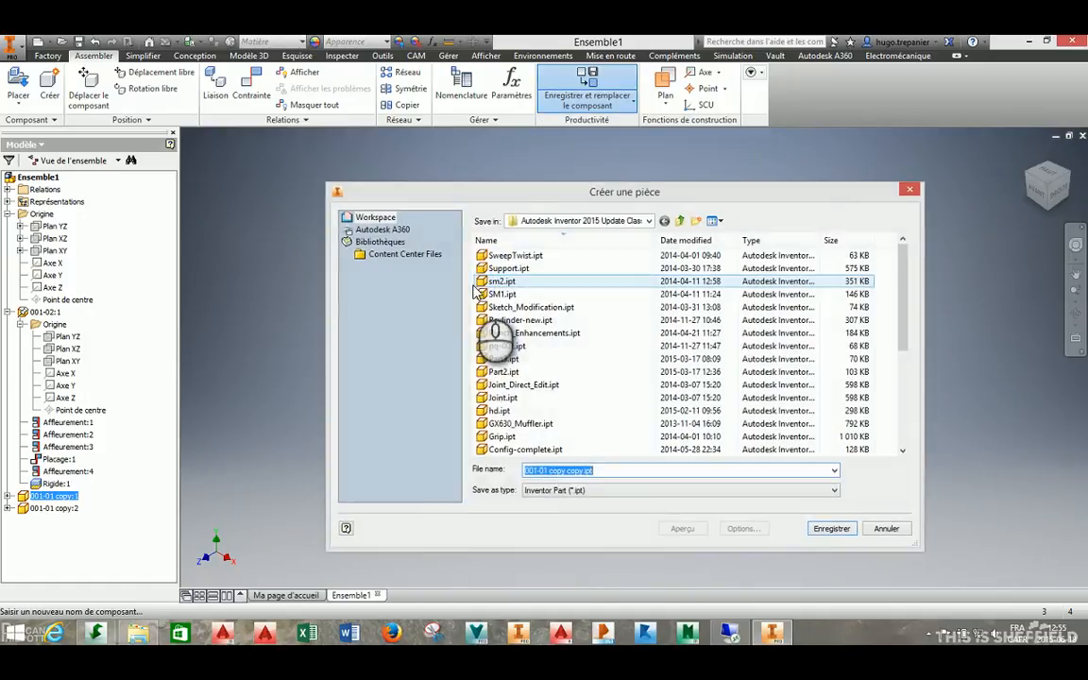
drag(611, 475, 430, 484)
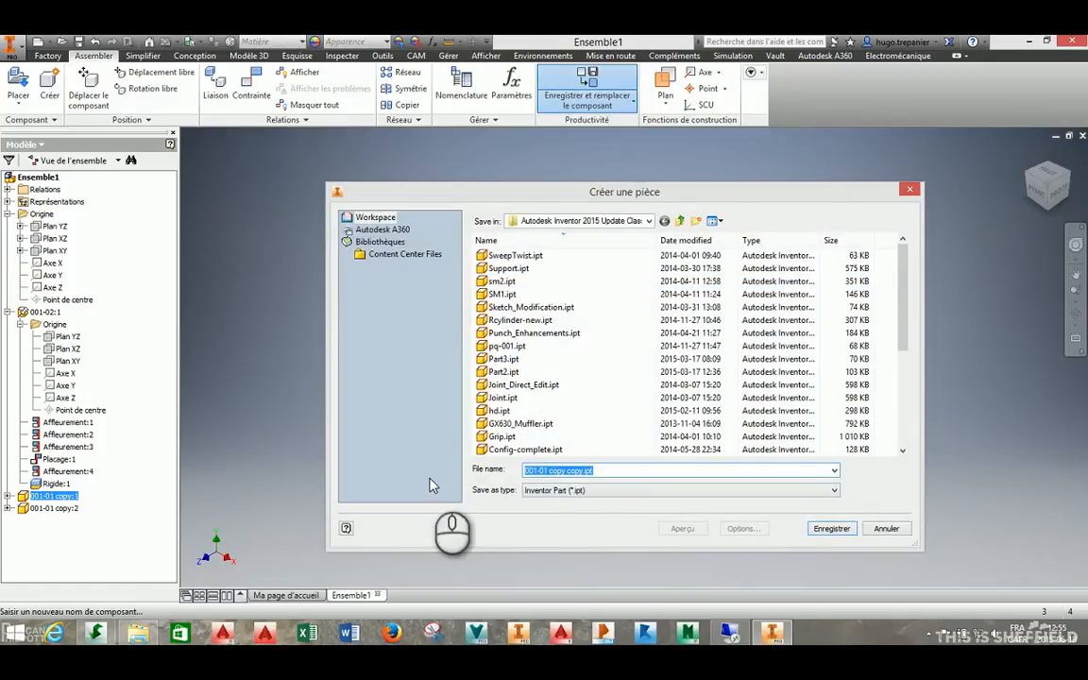
text(Pq)
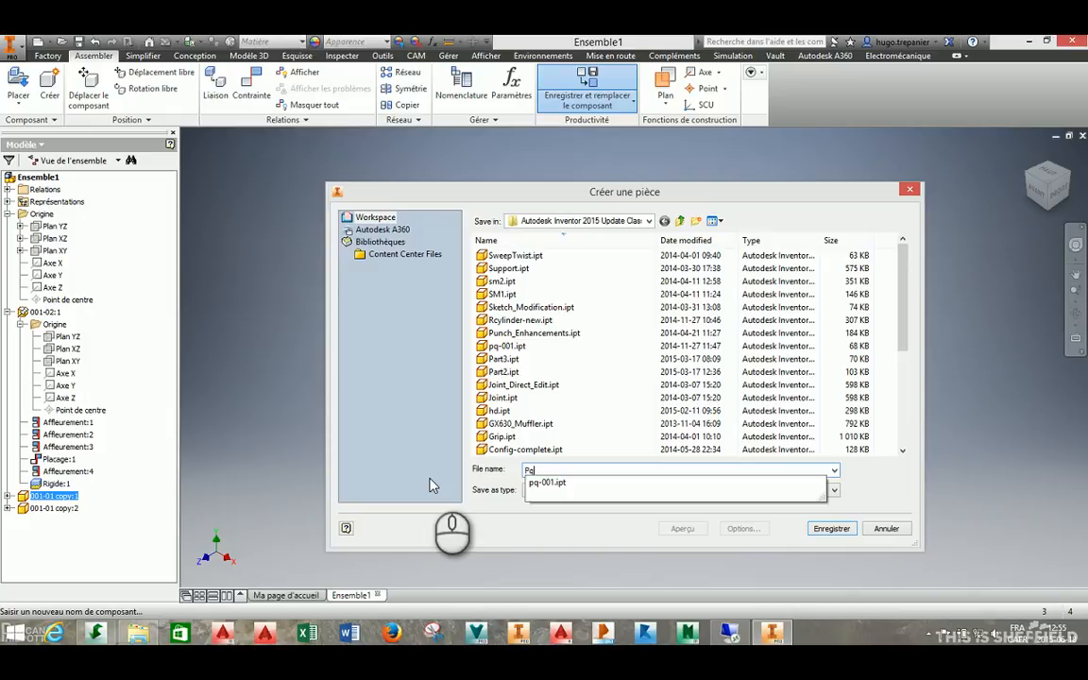
text(2)
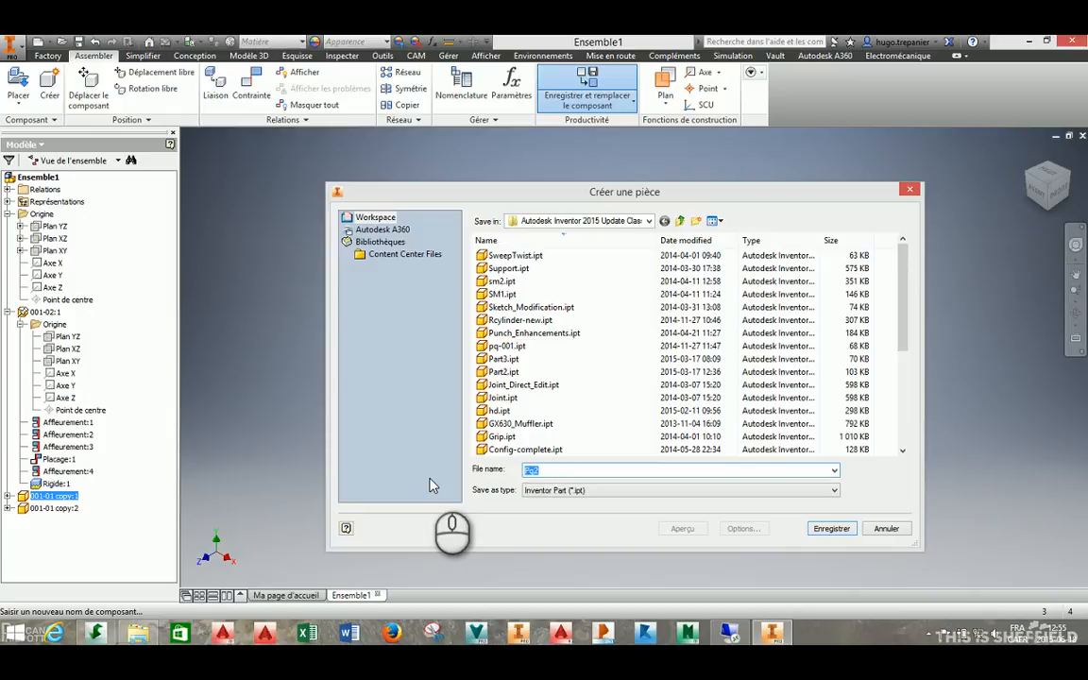
key(Return)
click(23, 497)
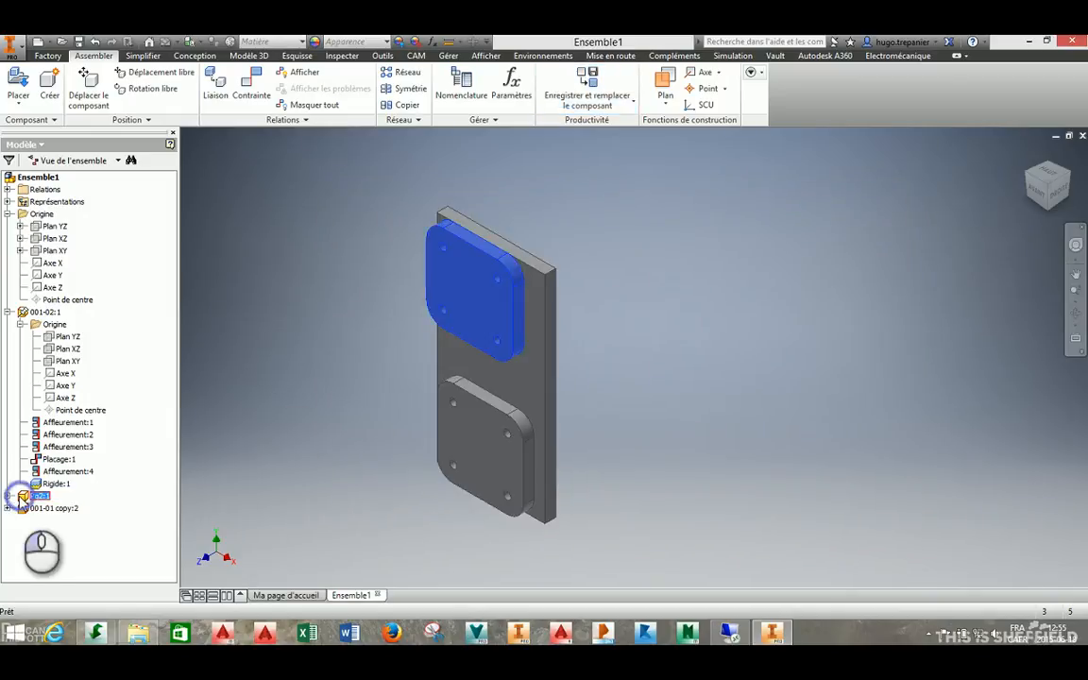
Step: Edit the upper plate Pq2 in place and chamfer its front outer edges by 0,250 in
click(478, 296)
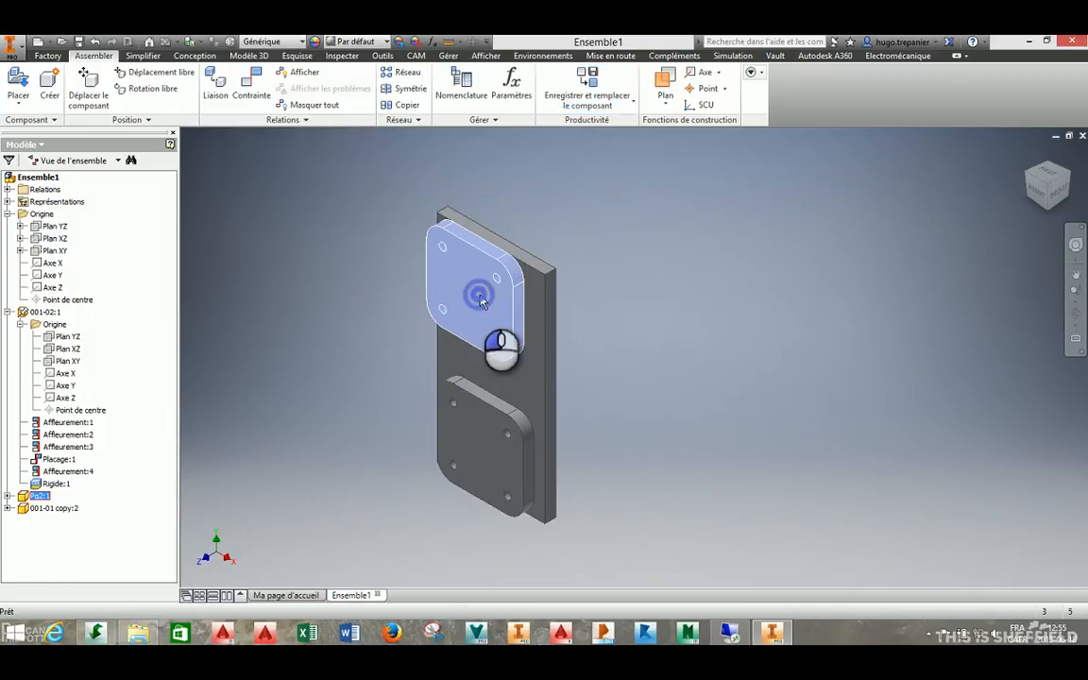
double_click(479, 297)
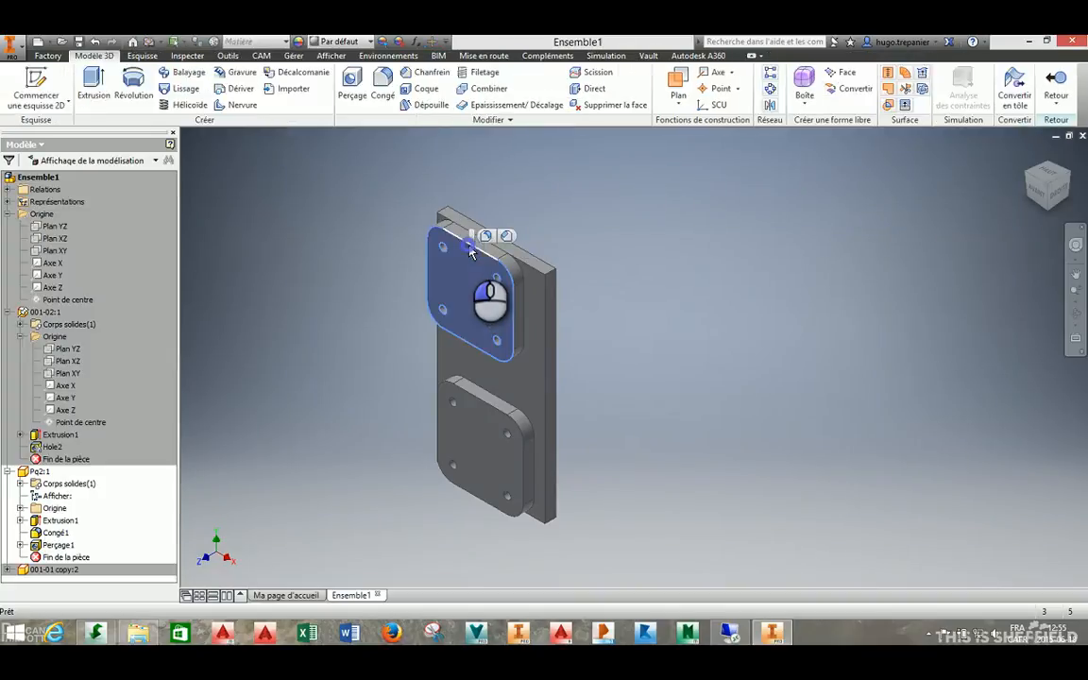
key(ctrl+shift+k)
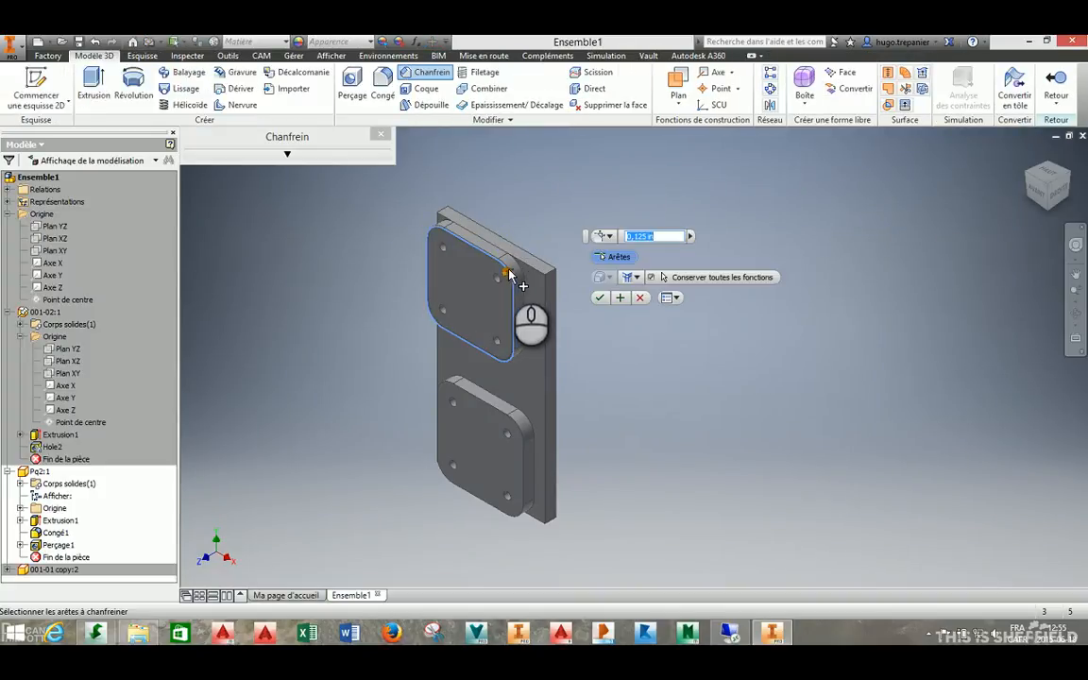
click(507, 272)
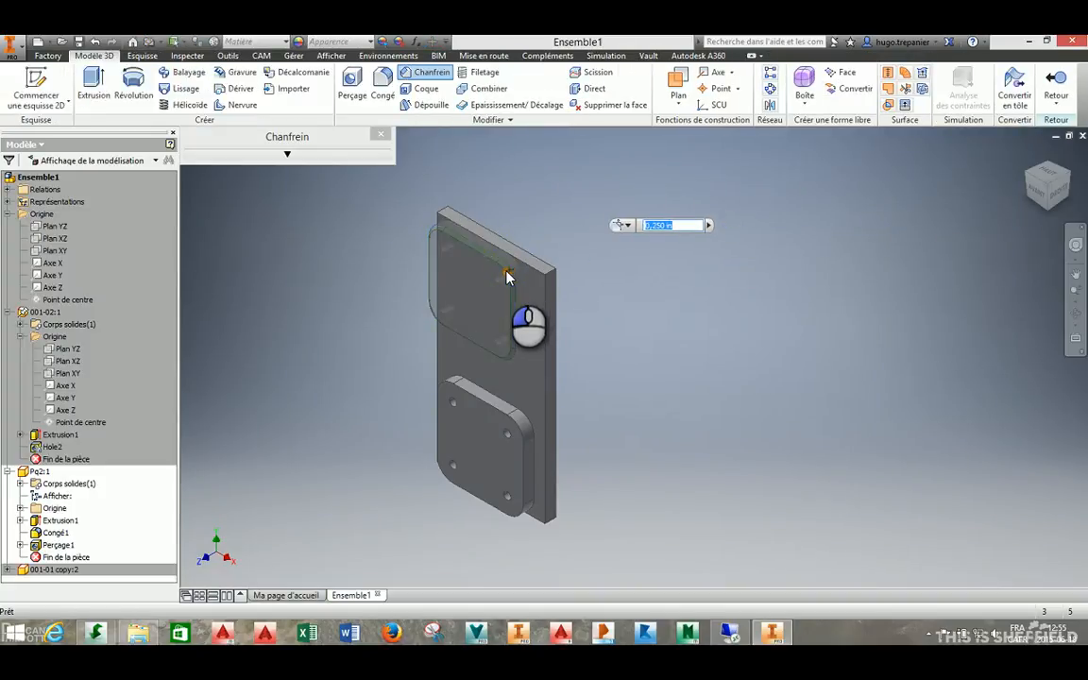
click(621, 287)
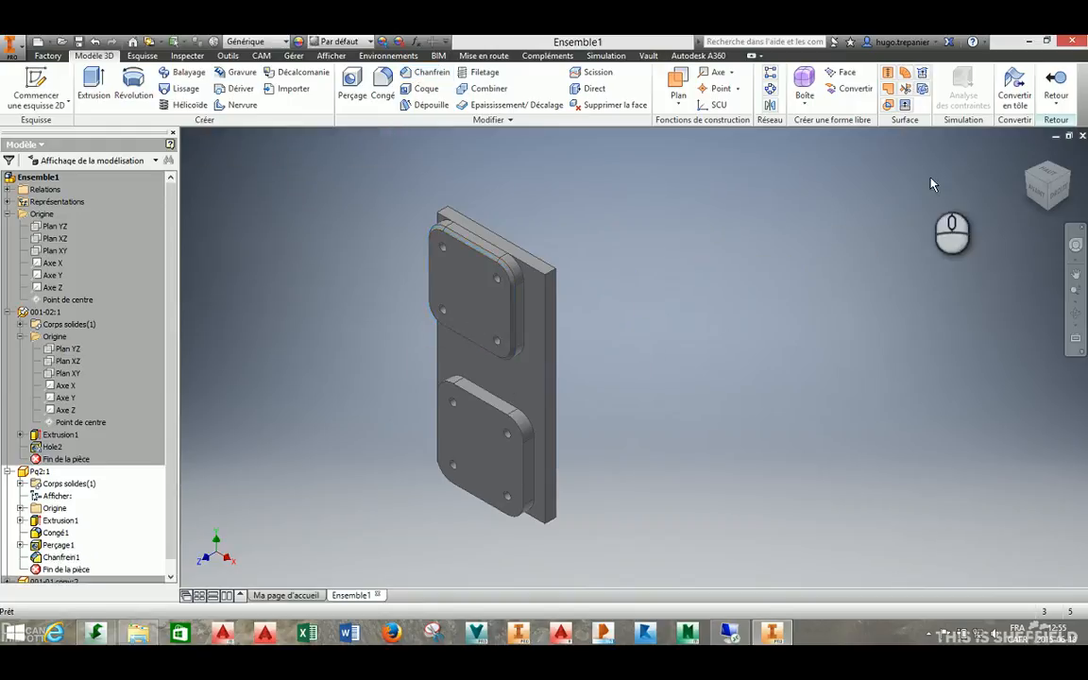
Step: Return to the assembly and slide the chamfered plate along the large plate to test its constraints
click(1056, 88)
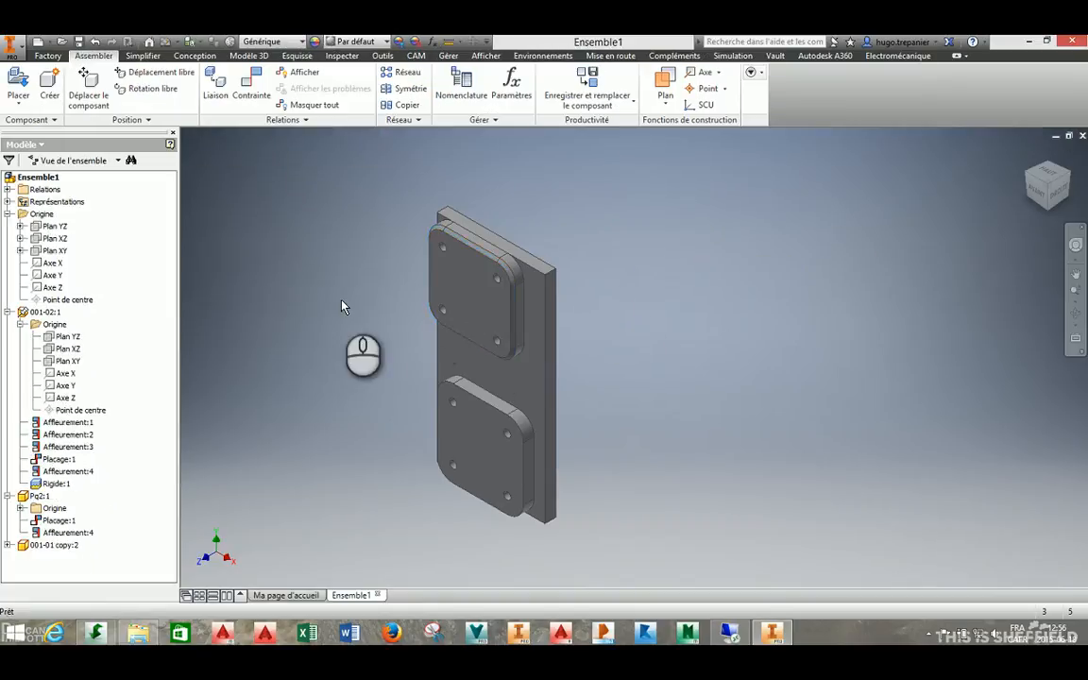
click(461, 326)
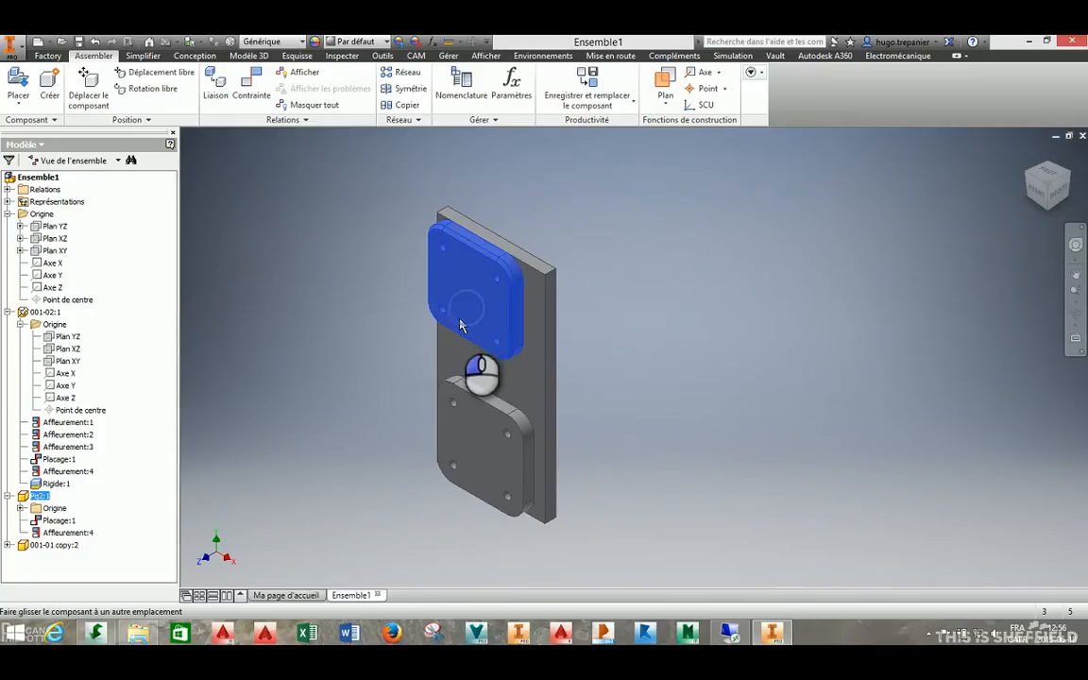
drag(461, 326, 377, 203)
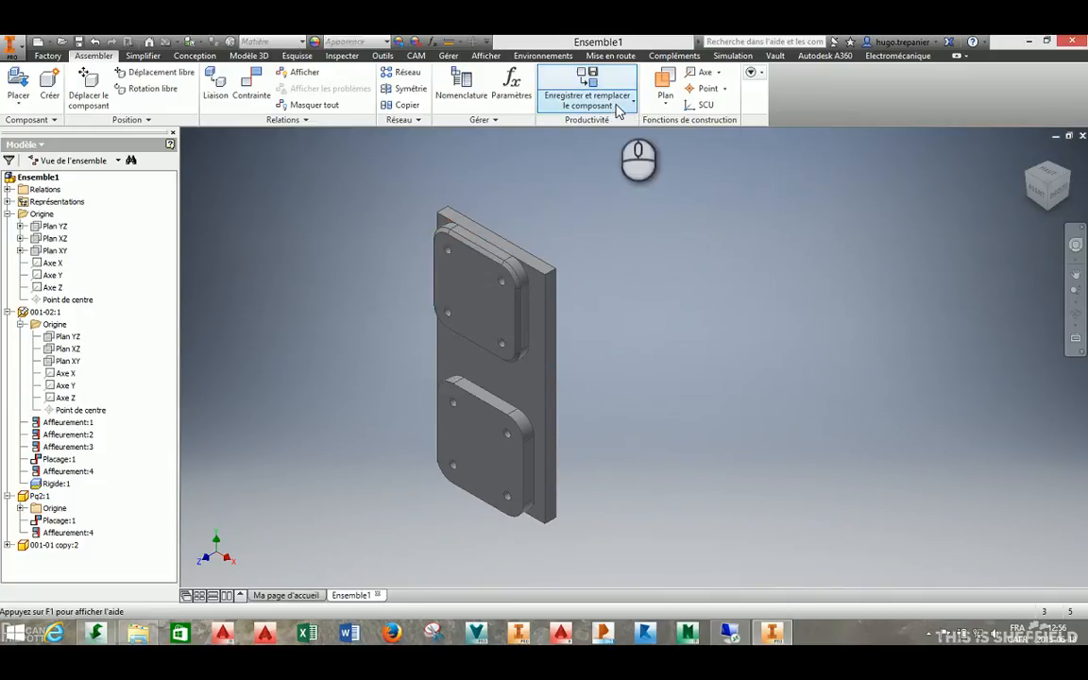
Step: Run the Rename Browser Nodes tool on the assembly's components
click(618, 110)
click(604, 352)
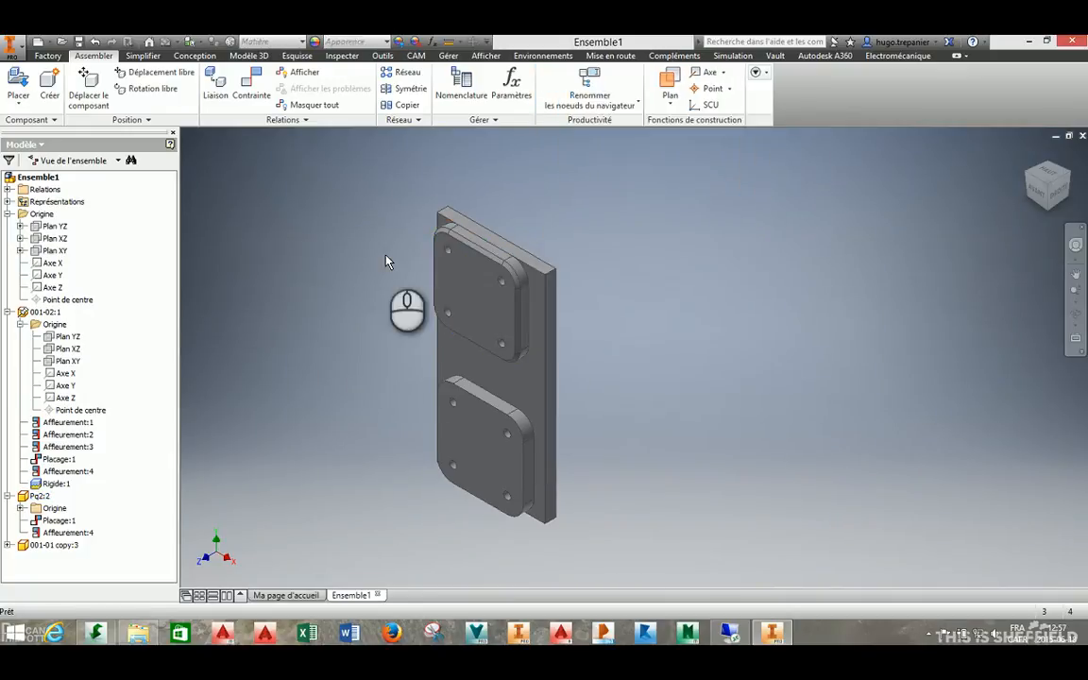
scroll(464, 296, up, 5)
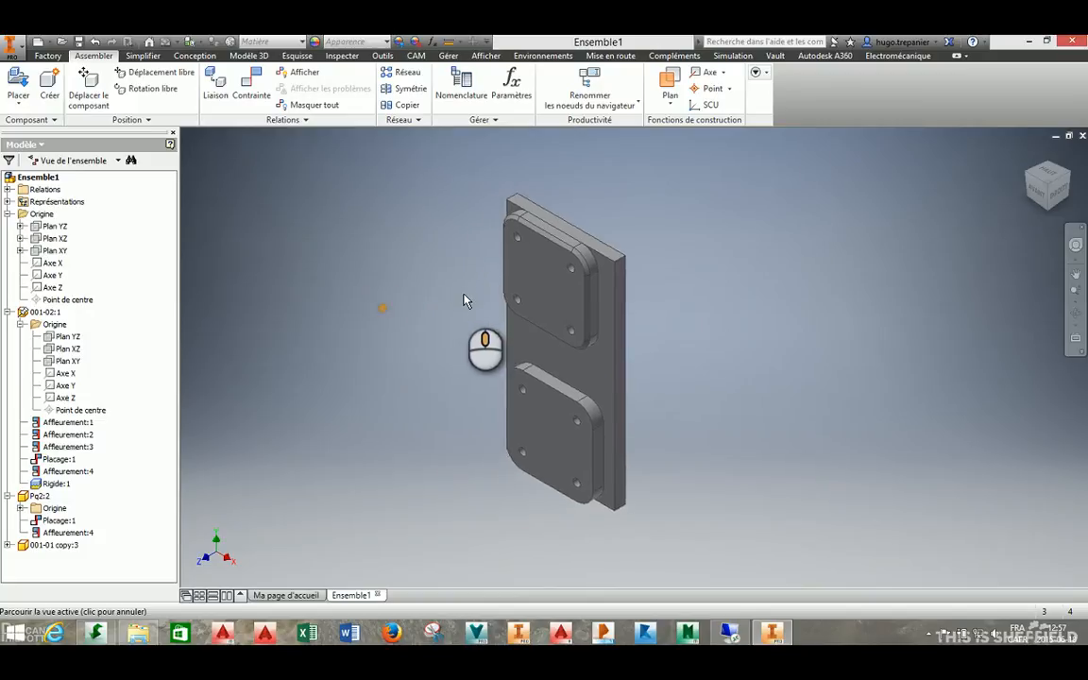
scroll(464, 295, down, 5)
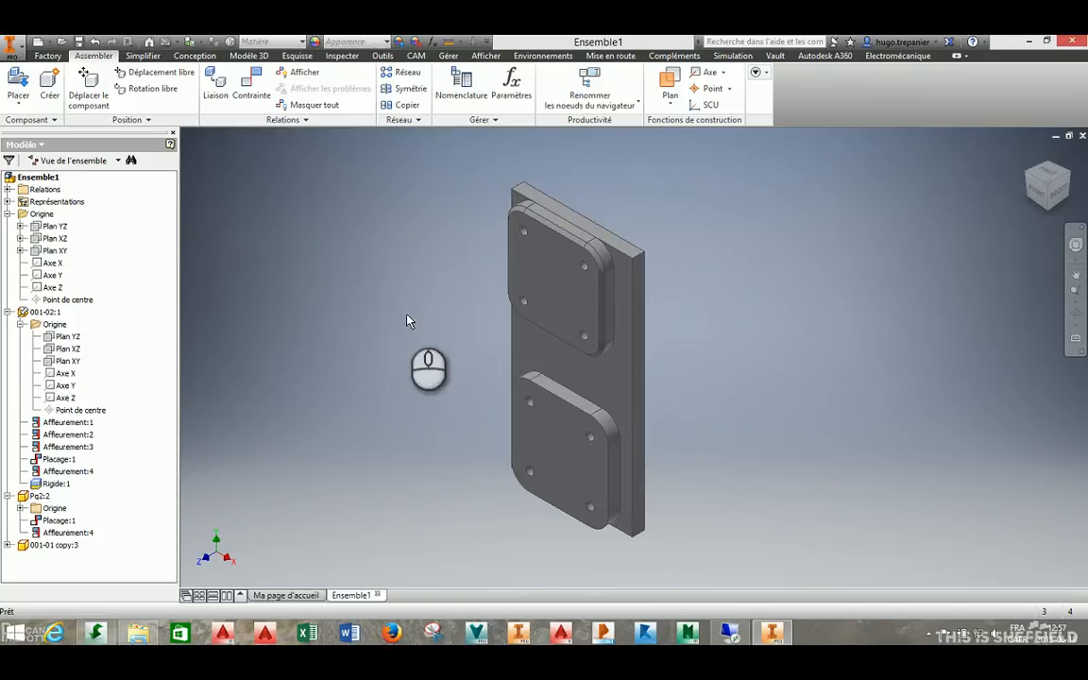
Step: Rename the upper plate's browser node AA-10 and the lower plate's browser node BB-20
click(38, 496)
double_click(38, 496)
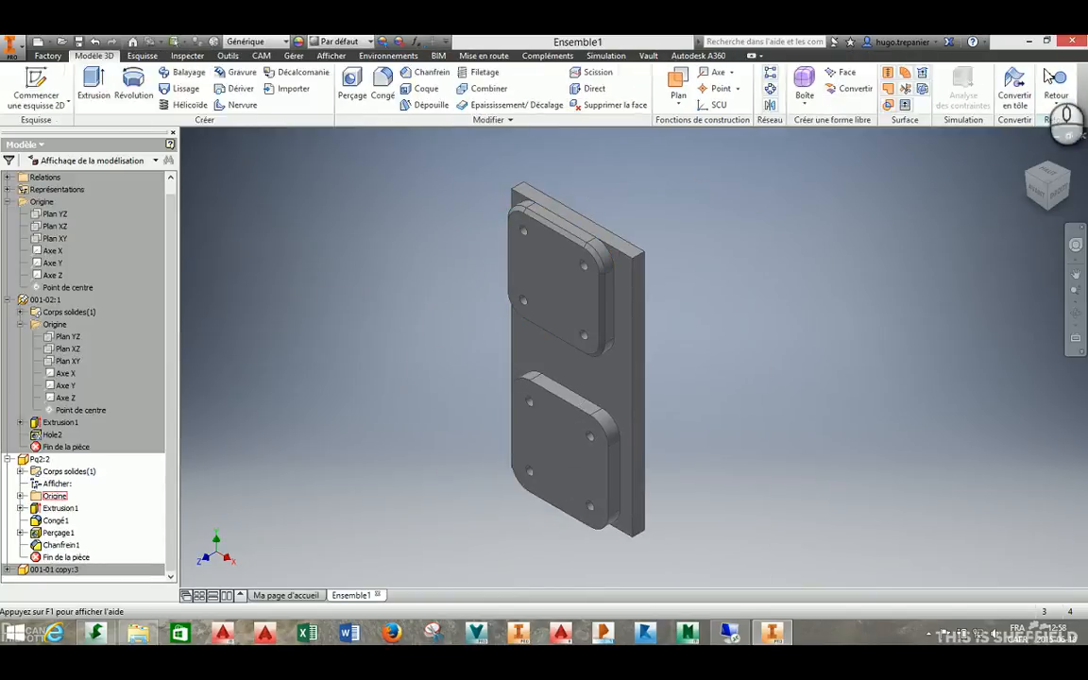
double_click(41, 497)
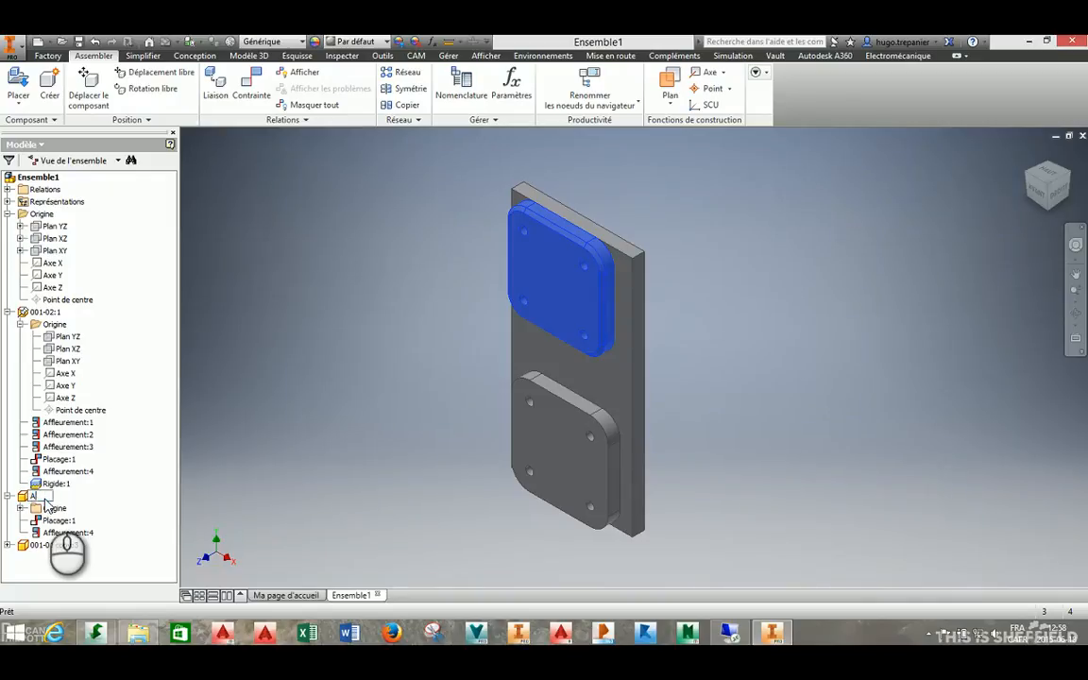
click(43, 546)
click(37, 547)
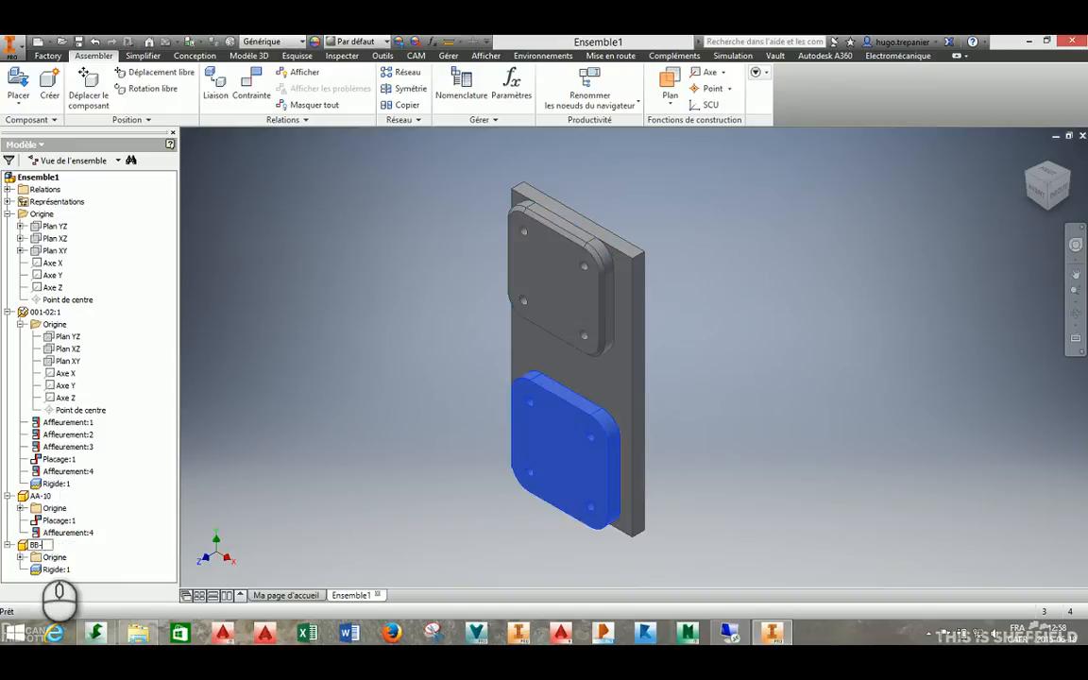
click(340, 437)
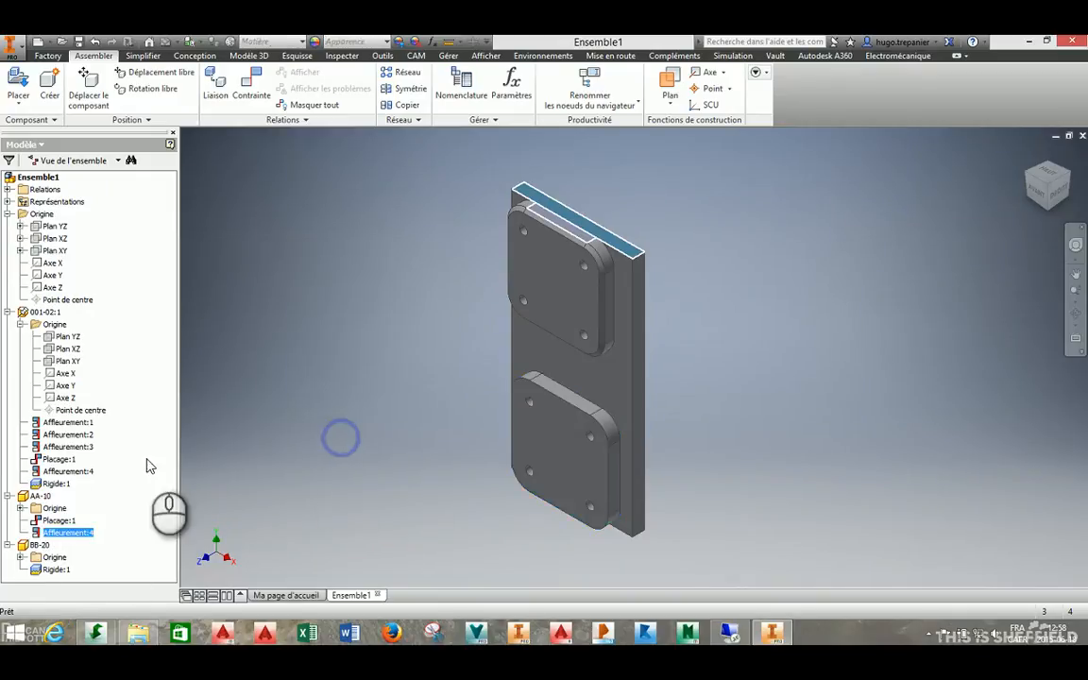
Step: Open component AA-10 in its own window and check its part file name
click(40, 497)
click(36, 546)
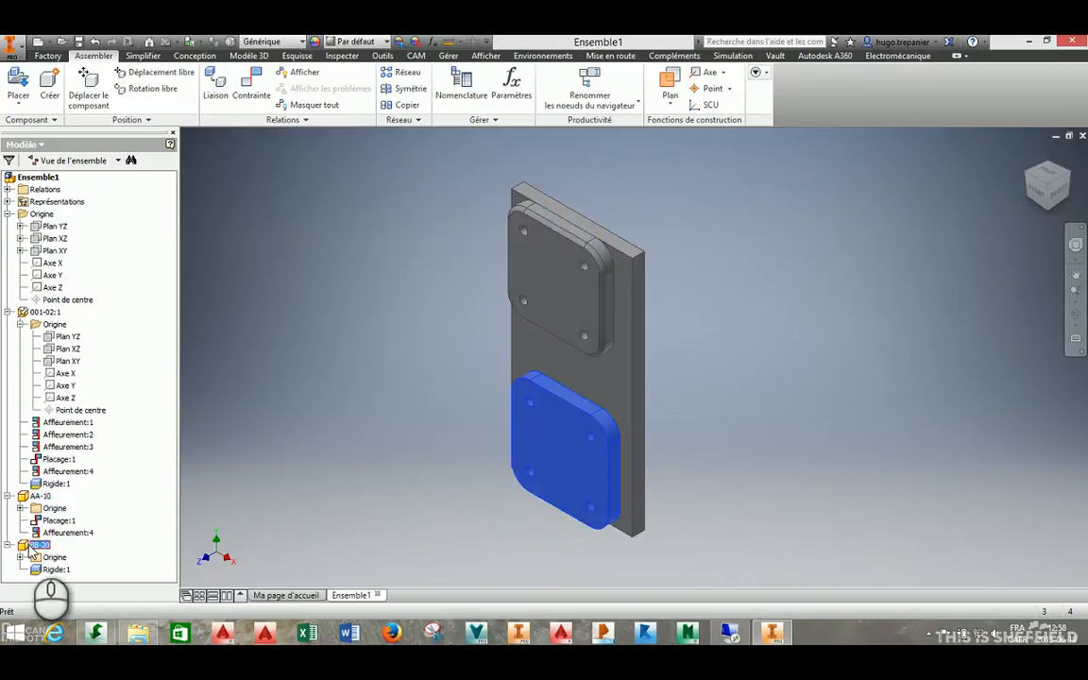
click(36, 497)
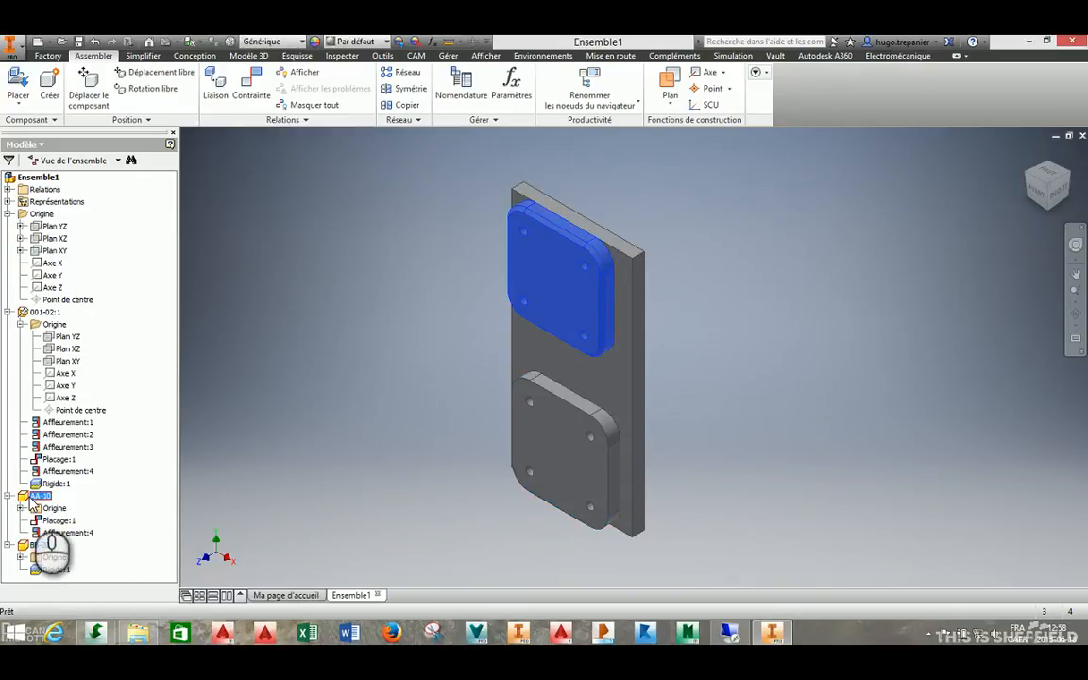
right_click(34, 499)
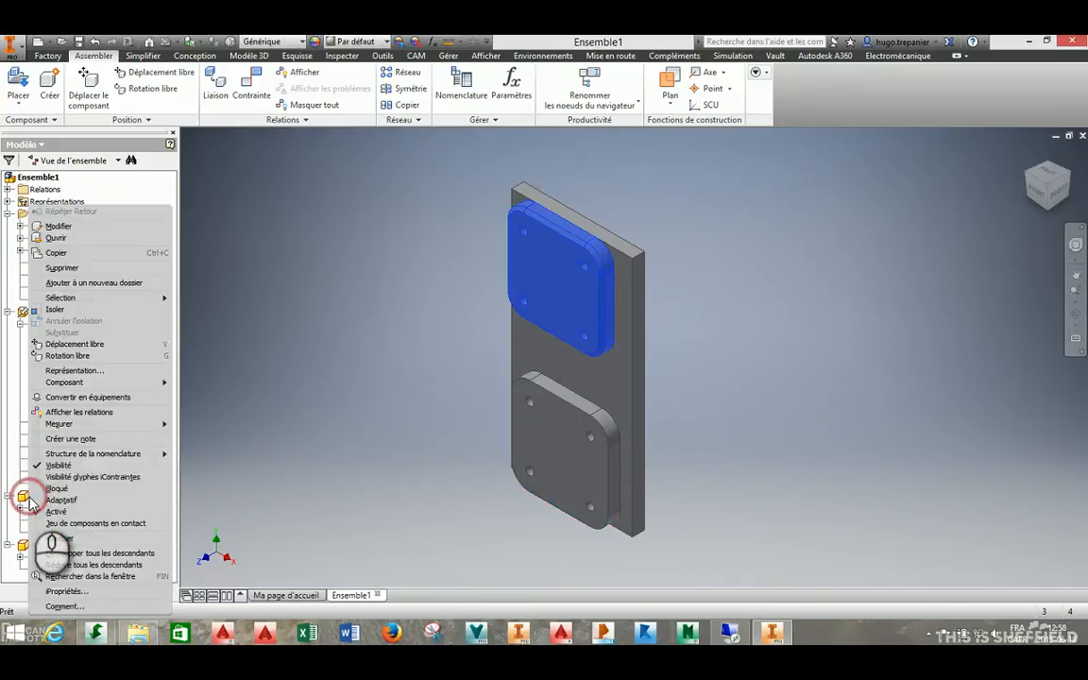
click(57, 228)
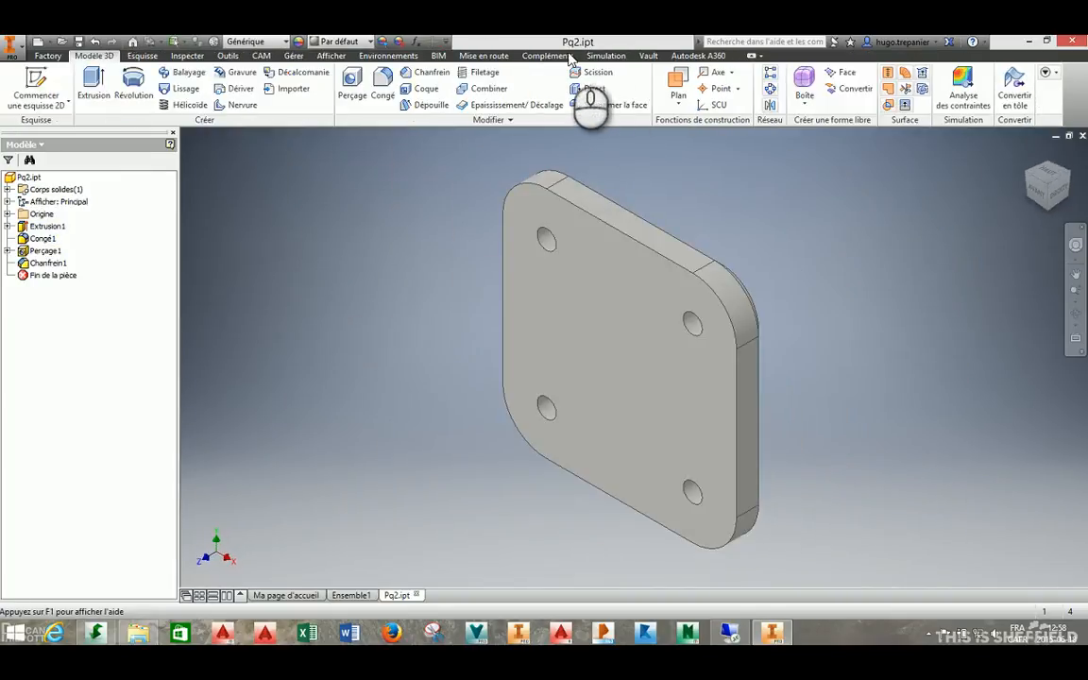
click(24, 179)
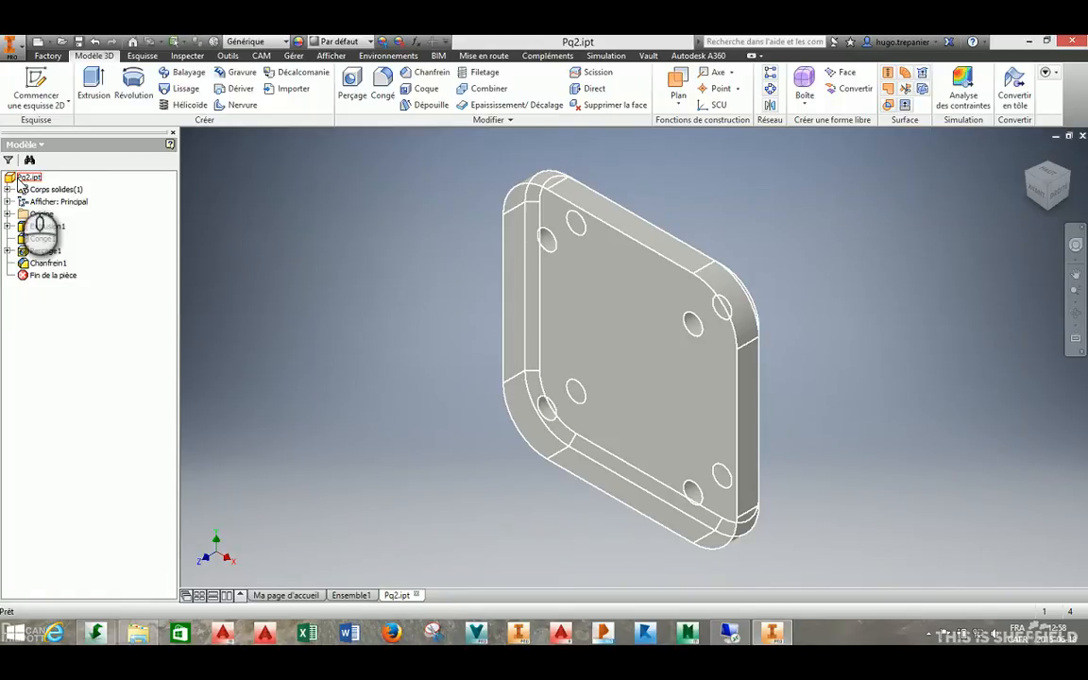
Step: Close the part file without saving it and highlight component BB-20 in the assembly
click(1083, 137)
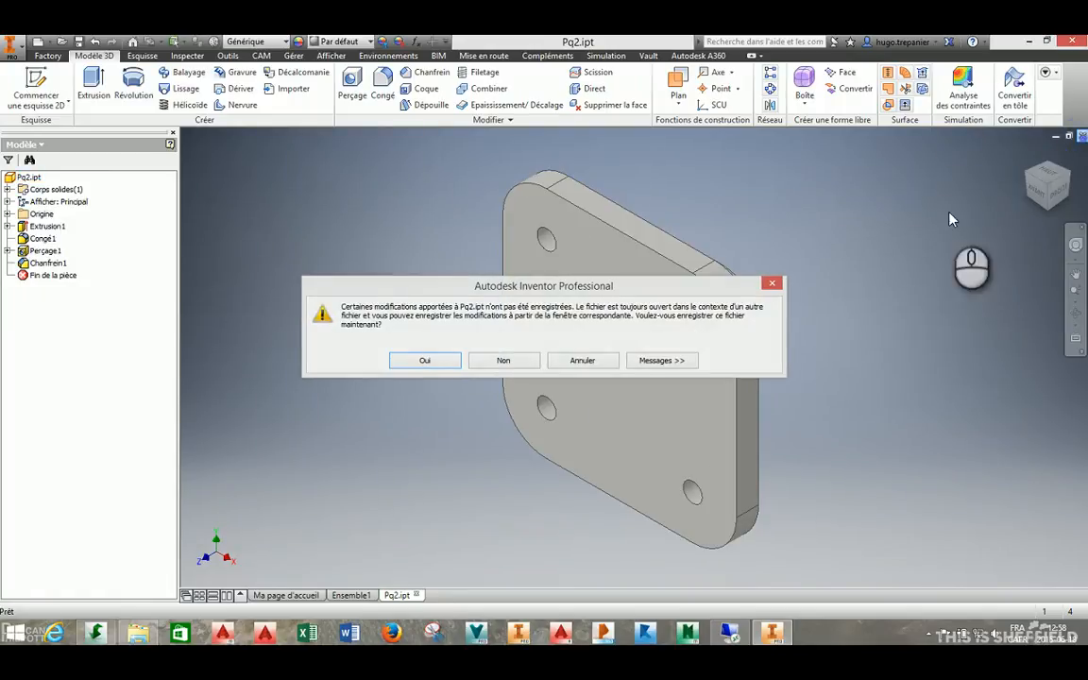
click(502, 360)
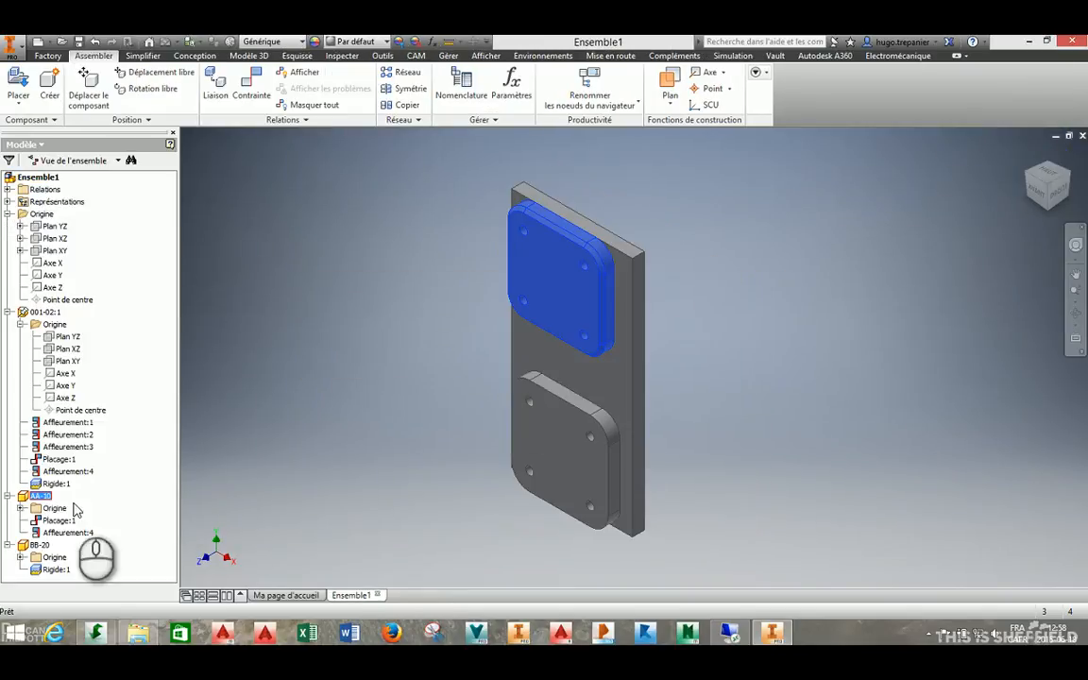
click(40, 545)
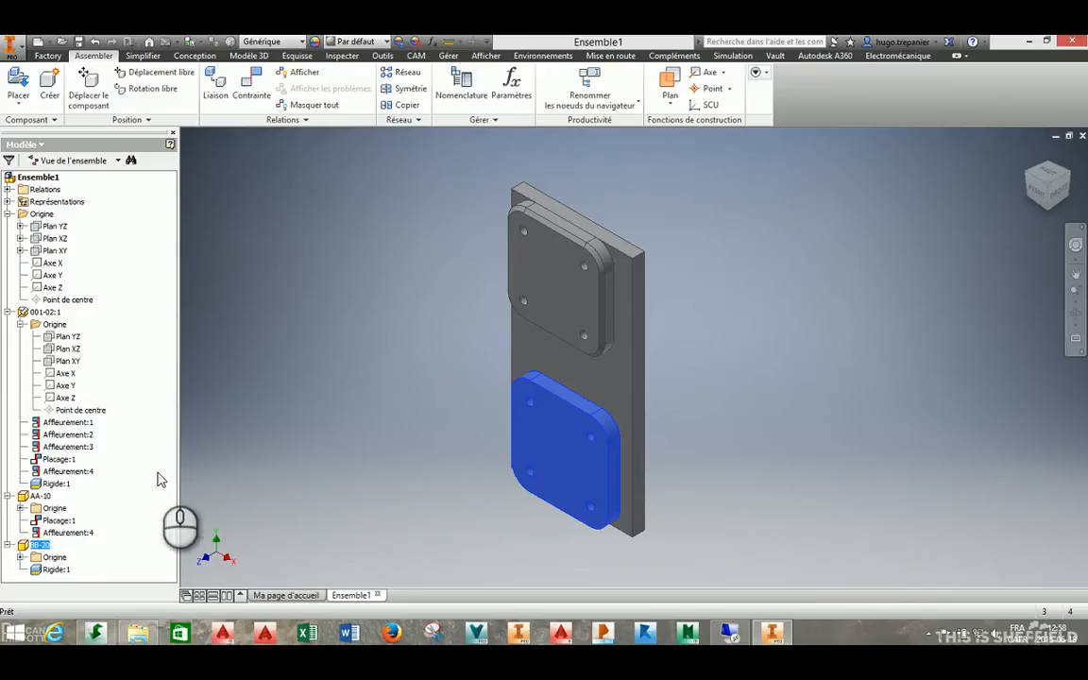
click(266, 484)
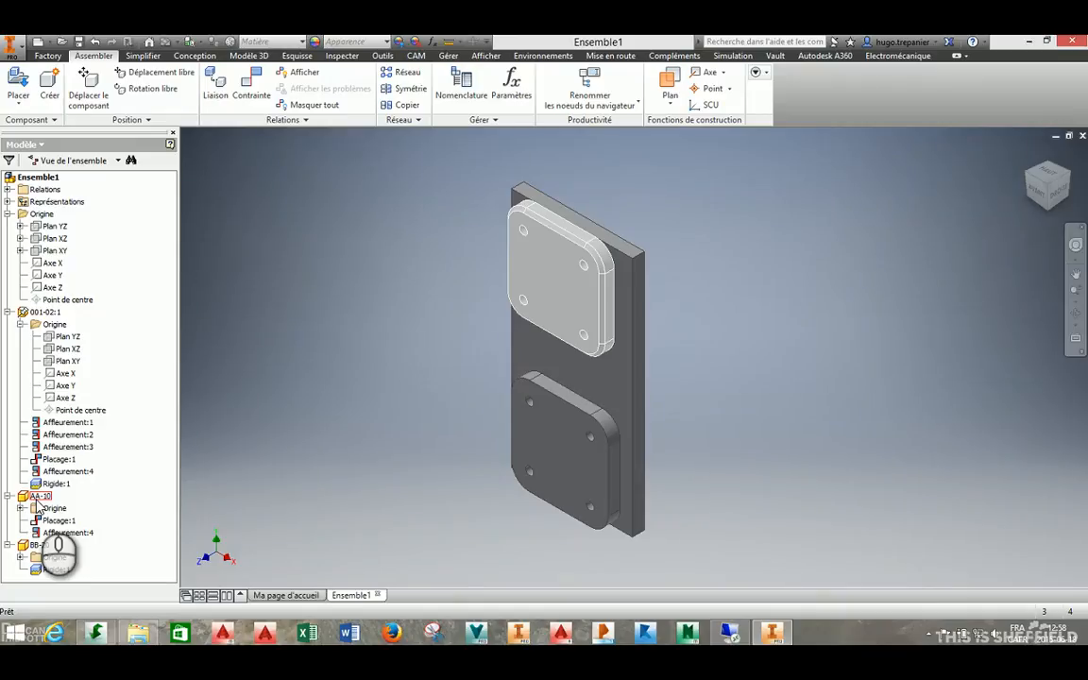
Step: Reset the component node names in the browser with Rename Browser Nodes, using the default naming option (Par défaut)
click(349, 306)
click(303, 374)
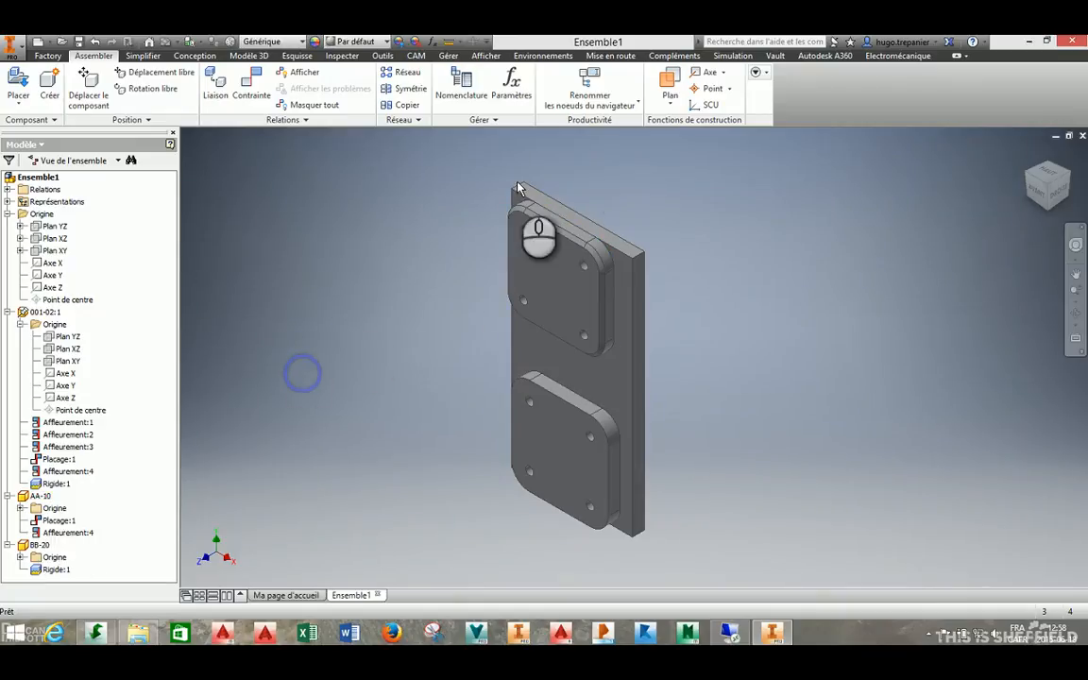
click(626, 102)
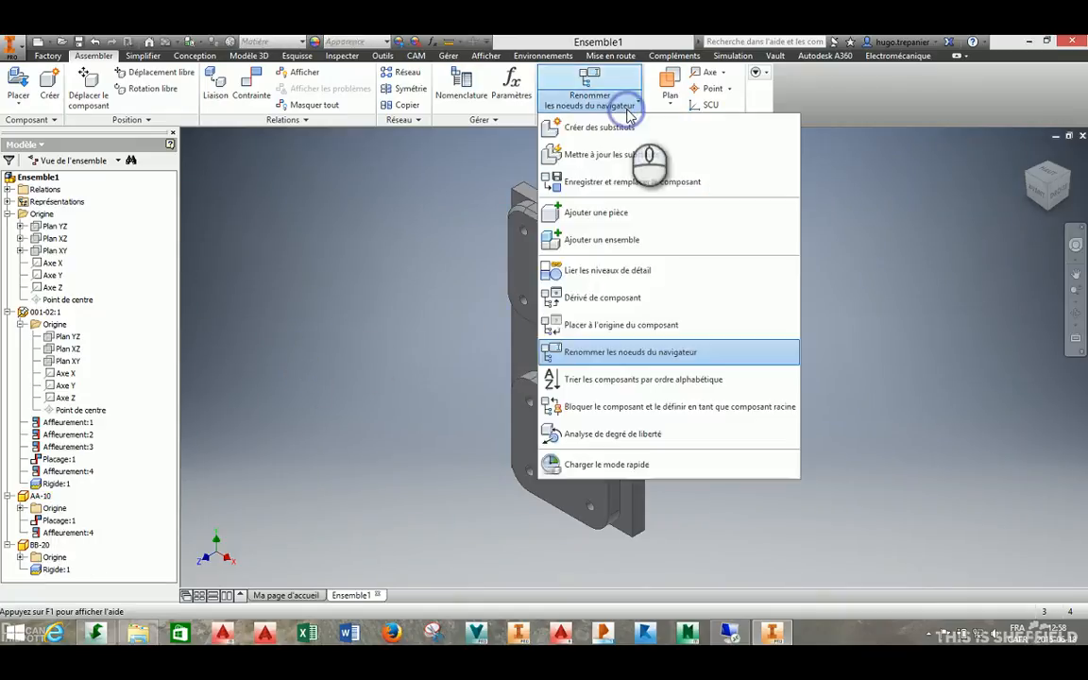
click(630, 353)
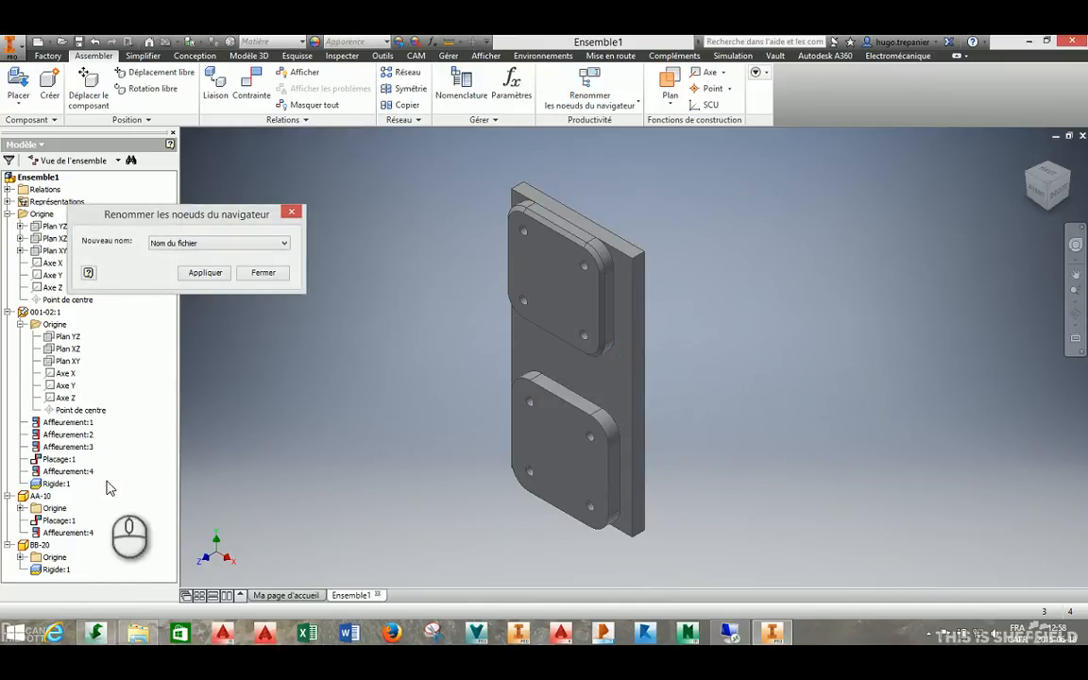
click(158, 247)
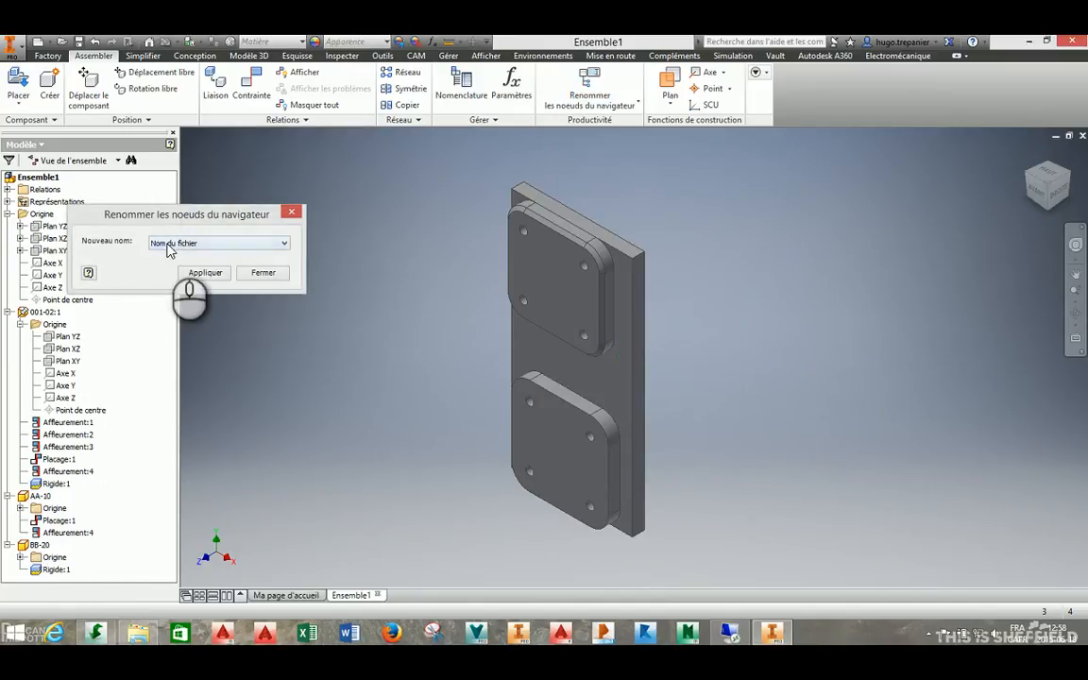
click(206, 244)
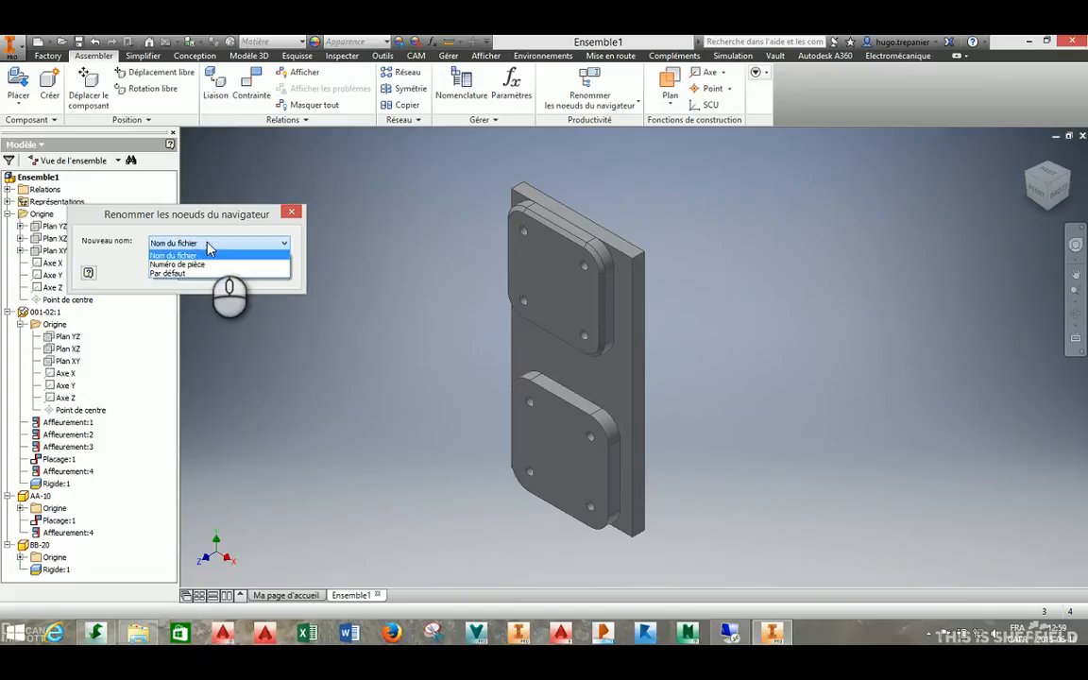
click(163, 274)
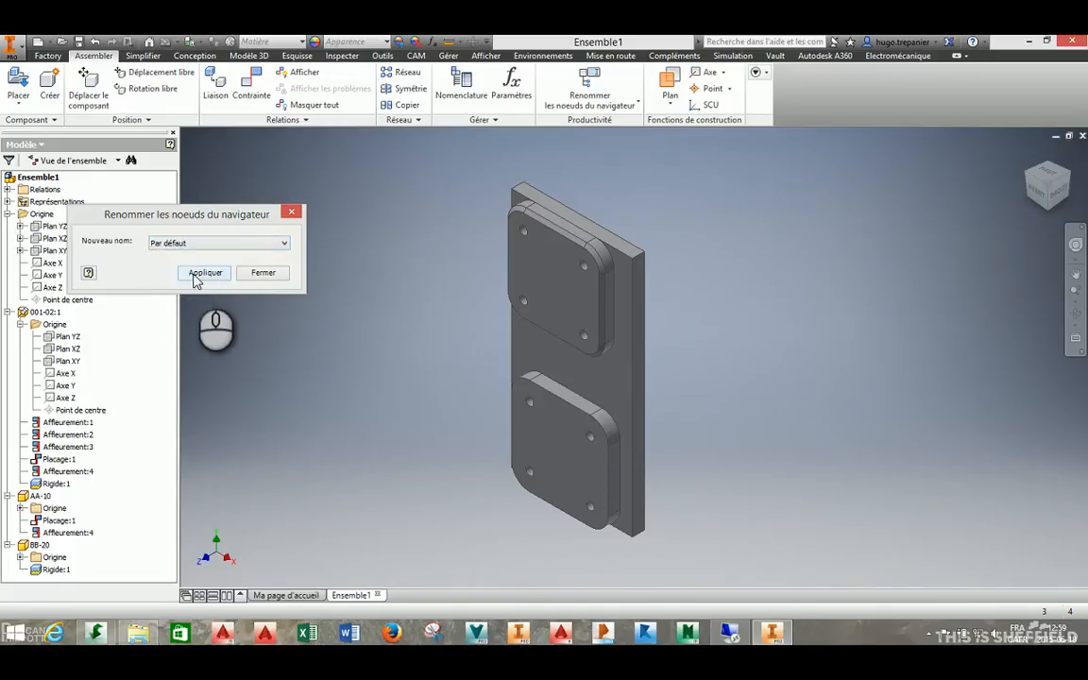
click(209, 274)
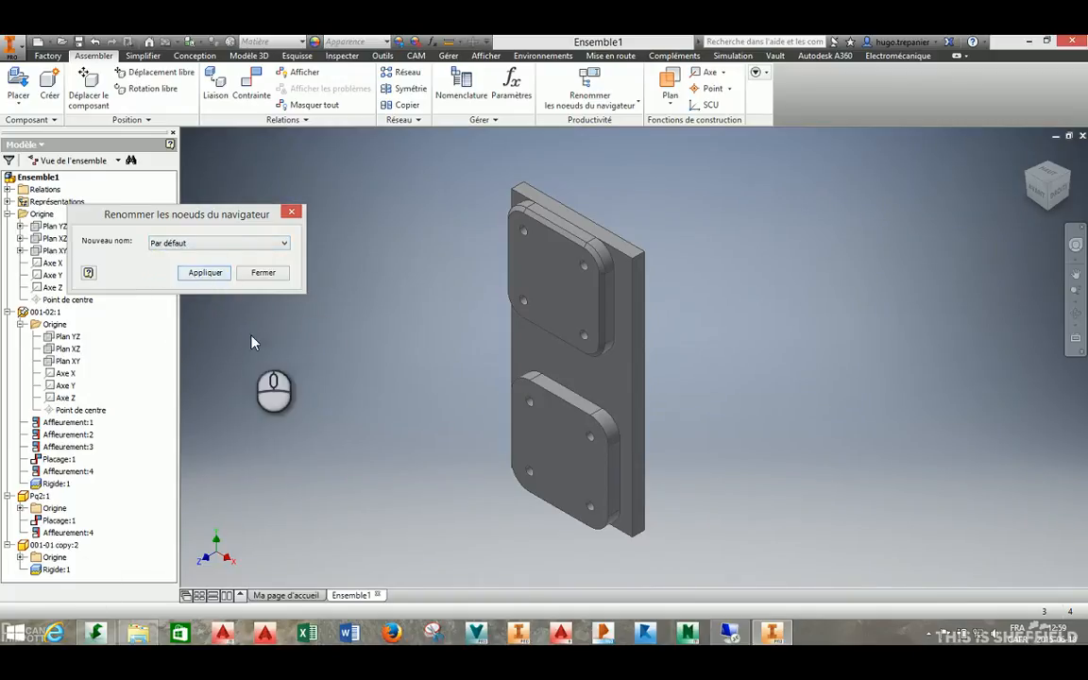
click(264, 273)
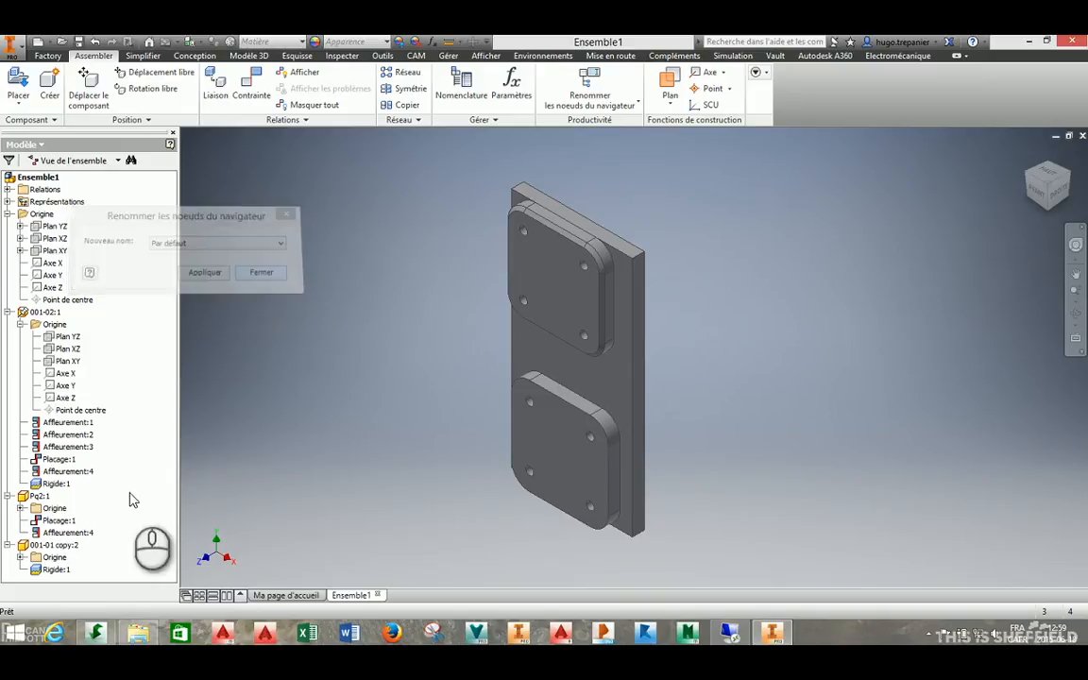
Step: Highlight the upper and lower plates from their browser nodes to check their names, and clear the selection
click(40, 496)
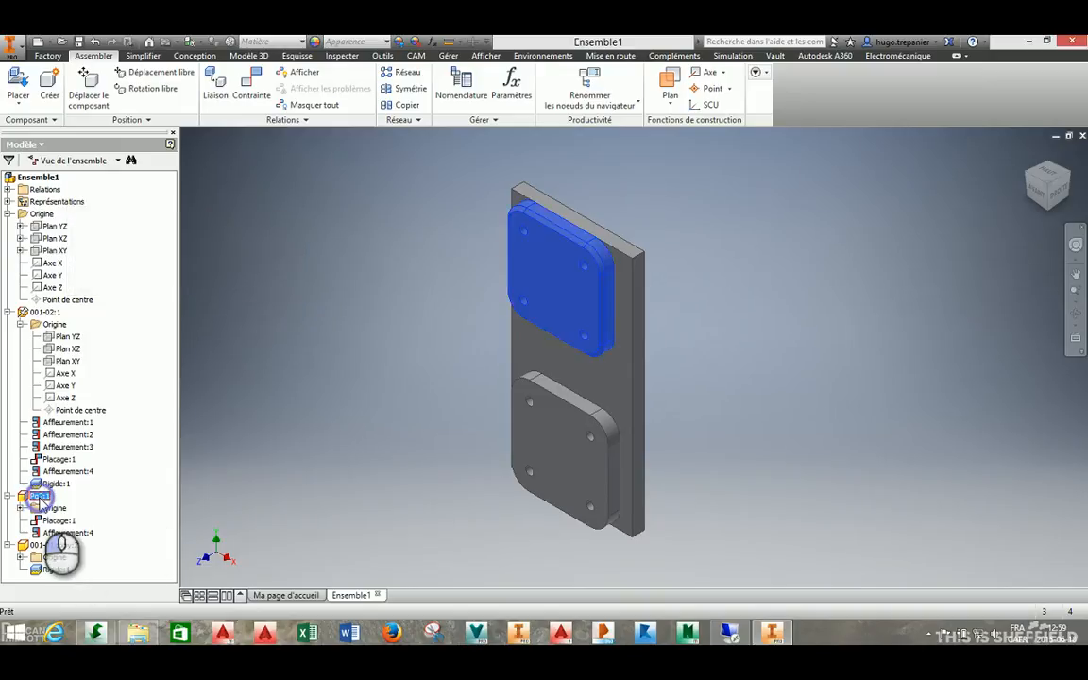
click(39, 546)
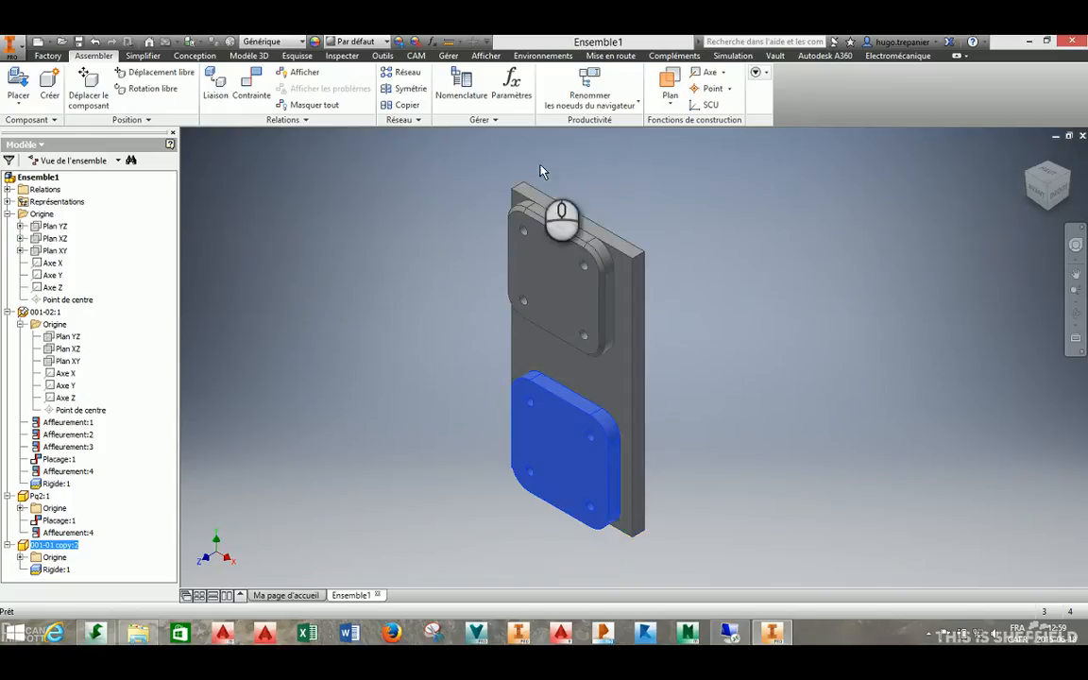
click(341, 253)
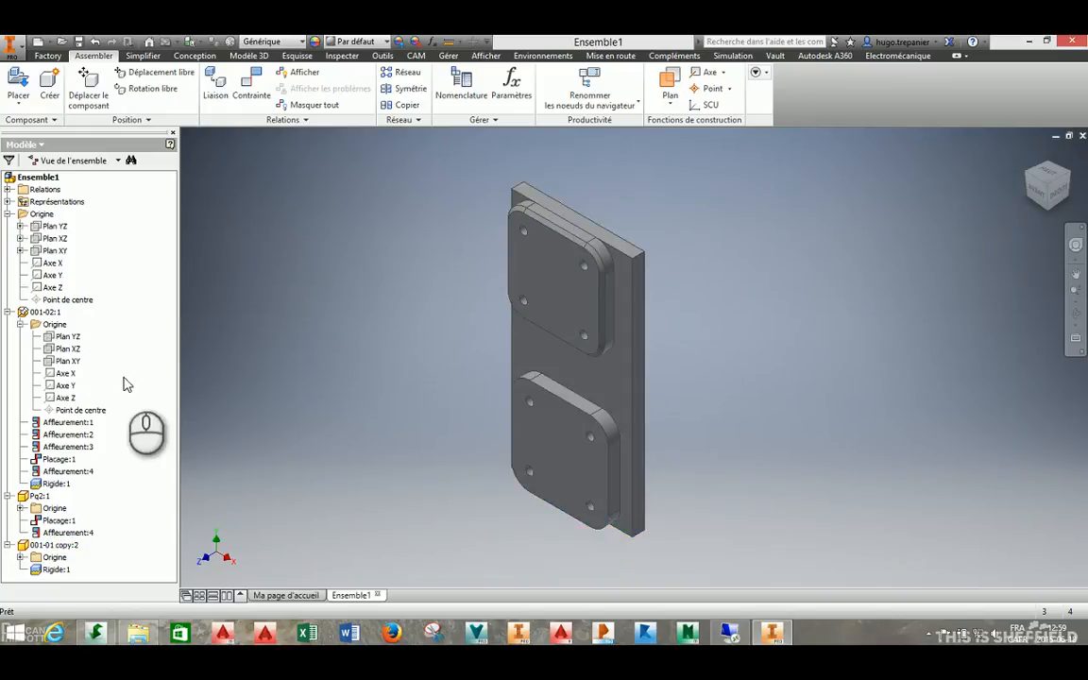